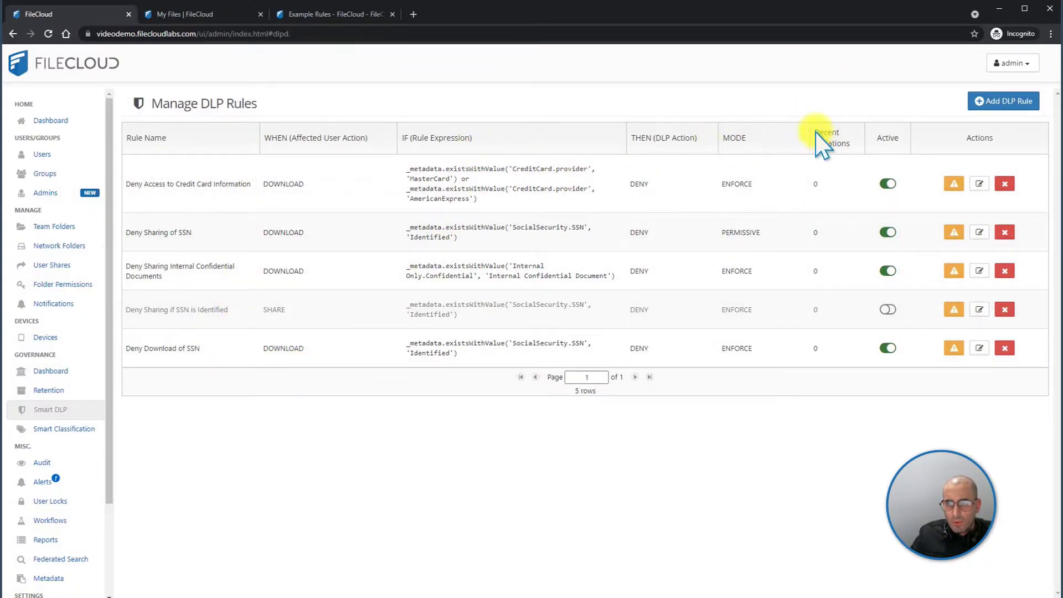
# - Start a new DLP rule named 'visa credit cards' with DOWNLOAD as the affected user action
pyautogui.click(995, 102)
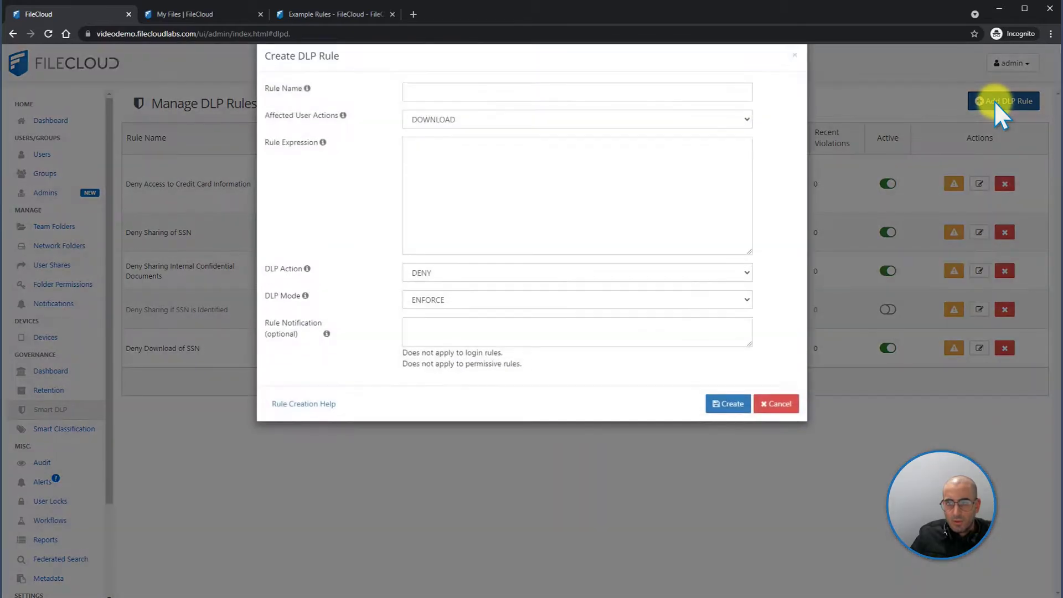
pyautogui.click(438, 112)
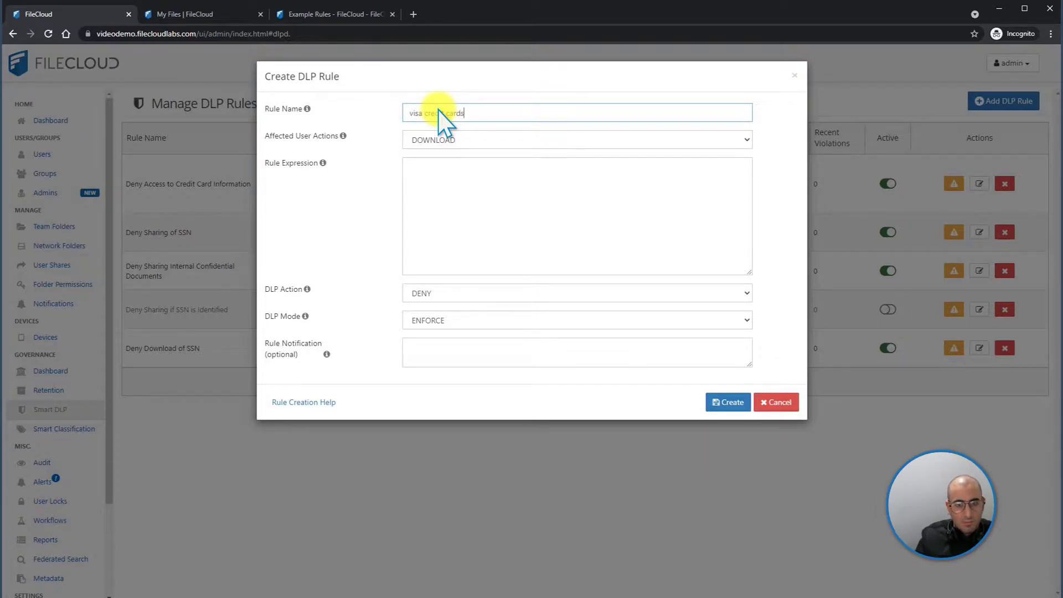
pyautogui.click(431, 144)
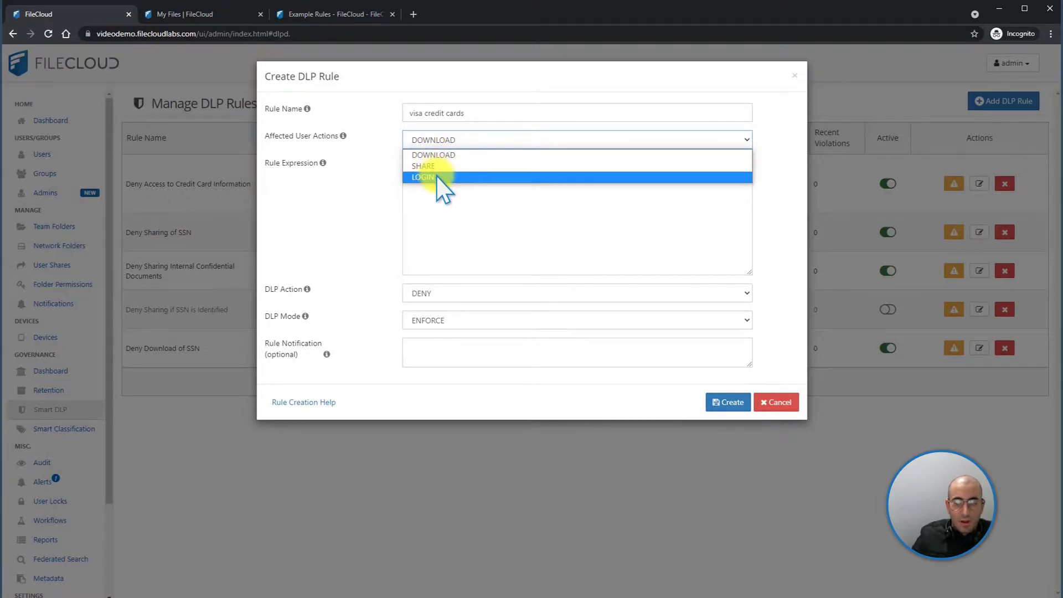
pyautogui.press('Up')
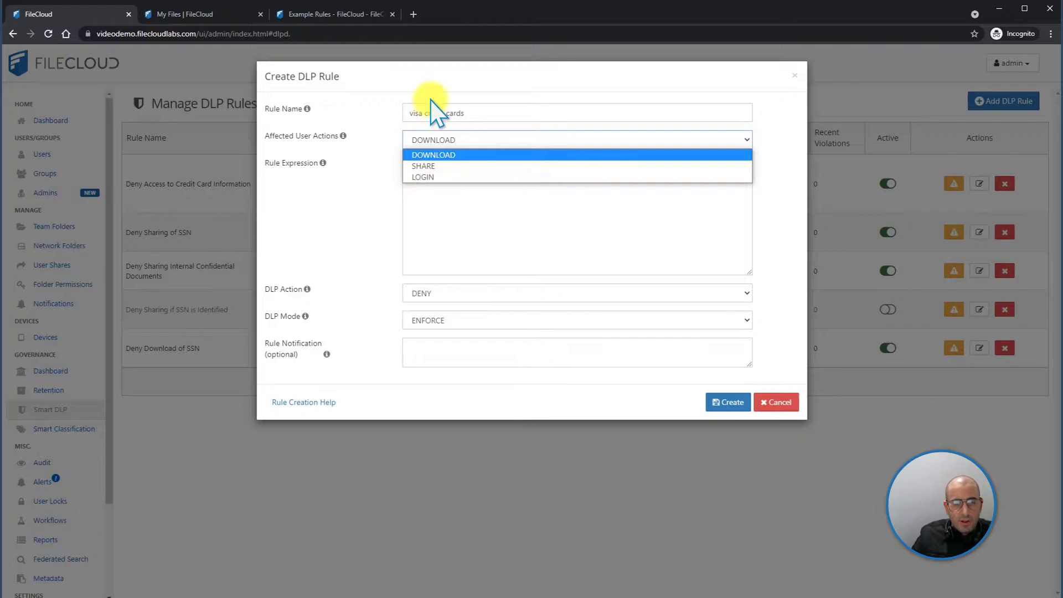
pyautogui.click(435, 213)
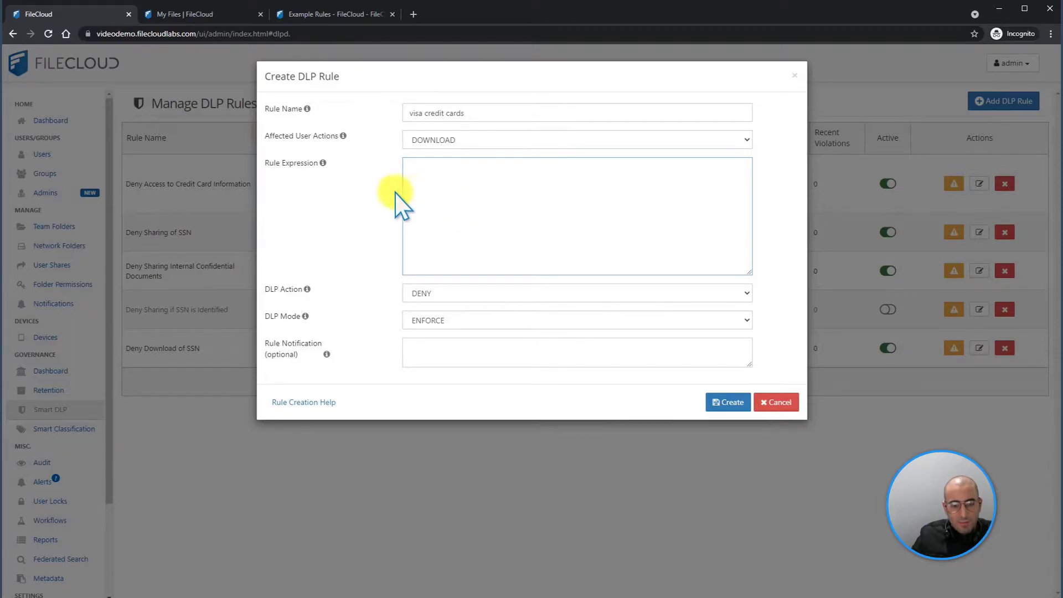
# - Page through the Rule Creation Help on DOWNLOAD expression criteria, then close it
pyautogui.click(299, 403)
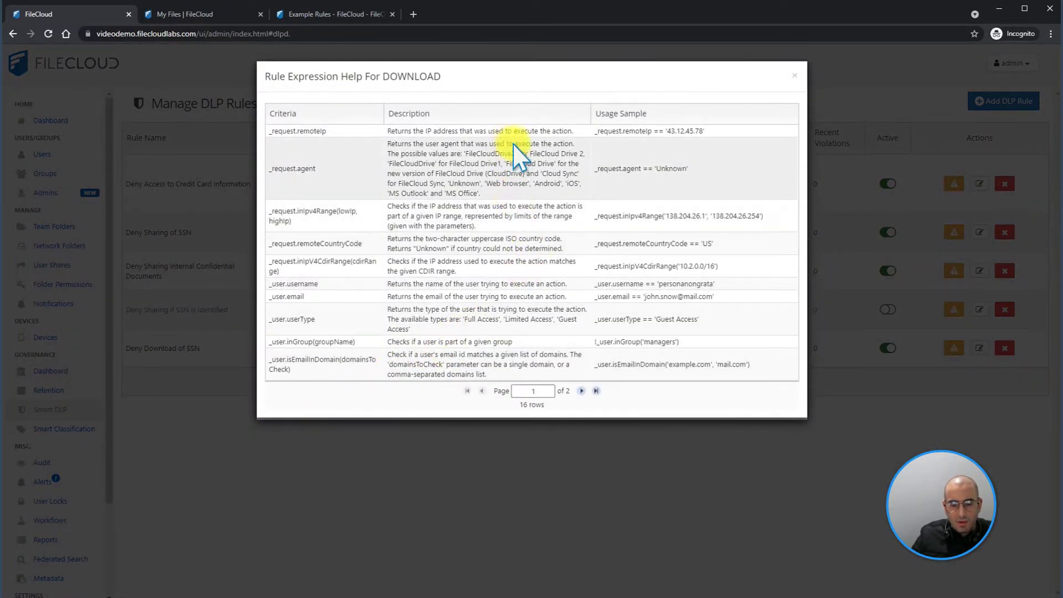
pyautogui.click(582, 391)
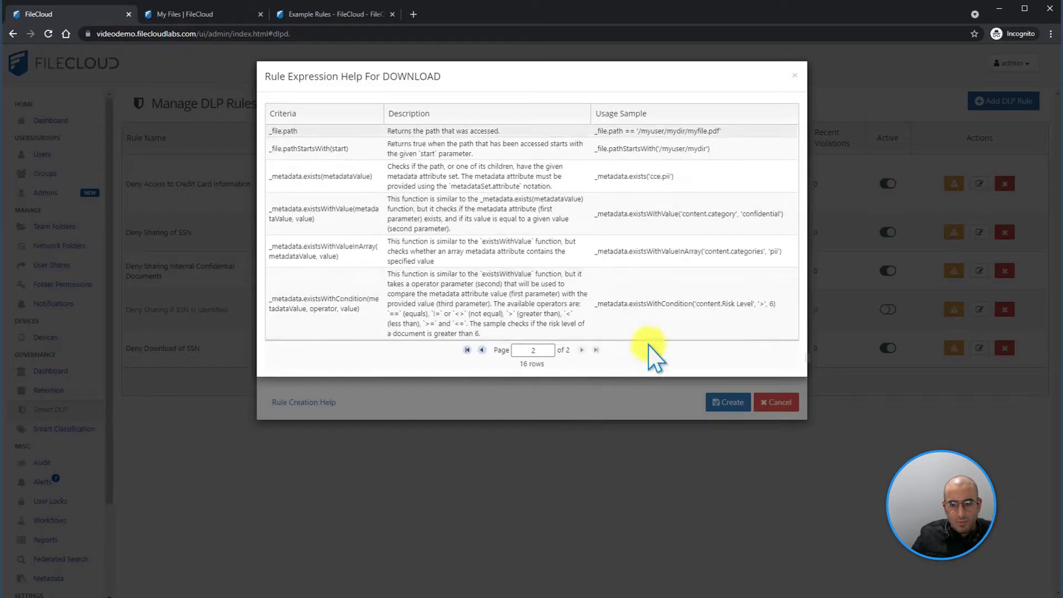
pyautogui.click(796, 76)
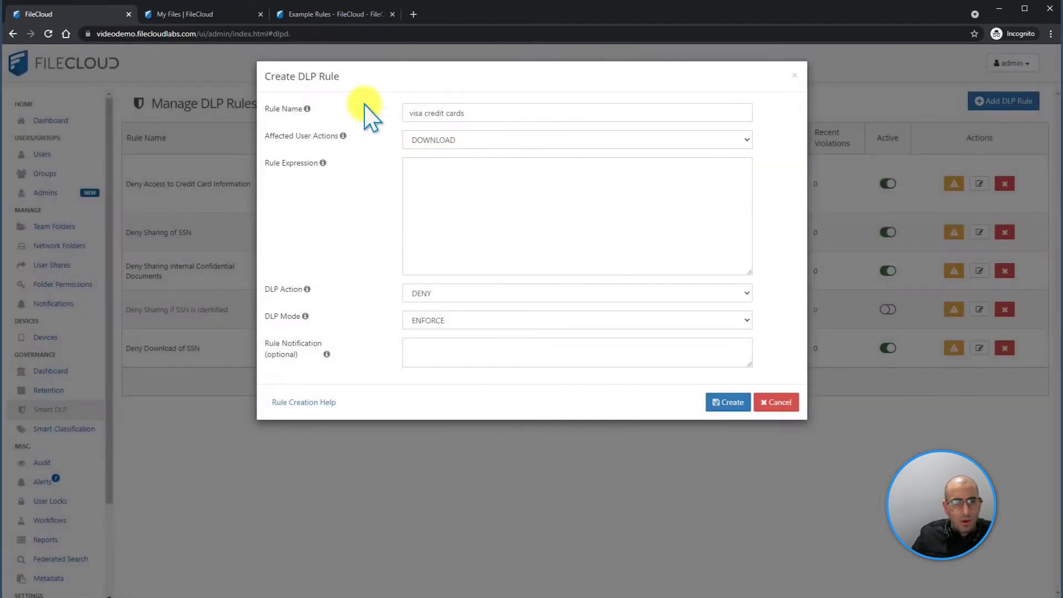
pyautogui.click(341, 21)
pyautogui.scroll(-7, 707, 302)
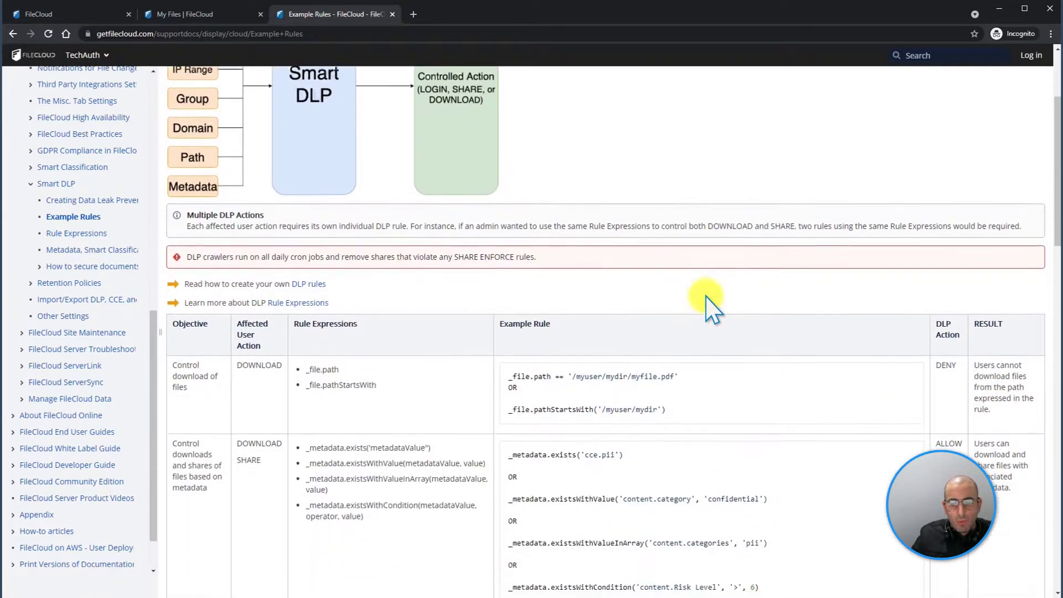
pyautogui.scroll(-8, 511, 178)
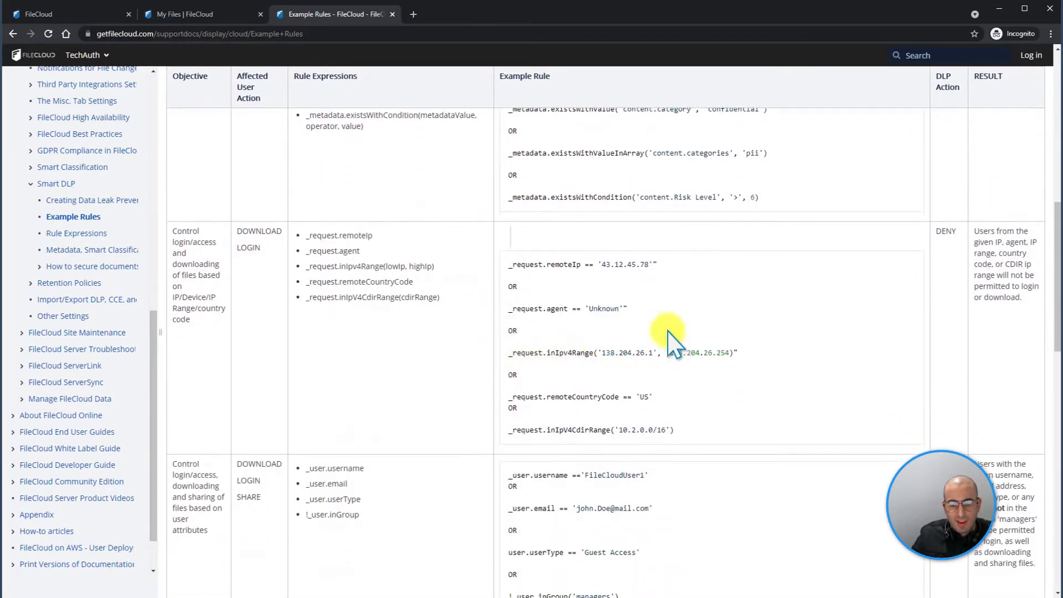
pyautogui.scroll(10, 703, 338)
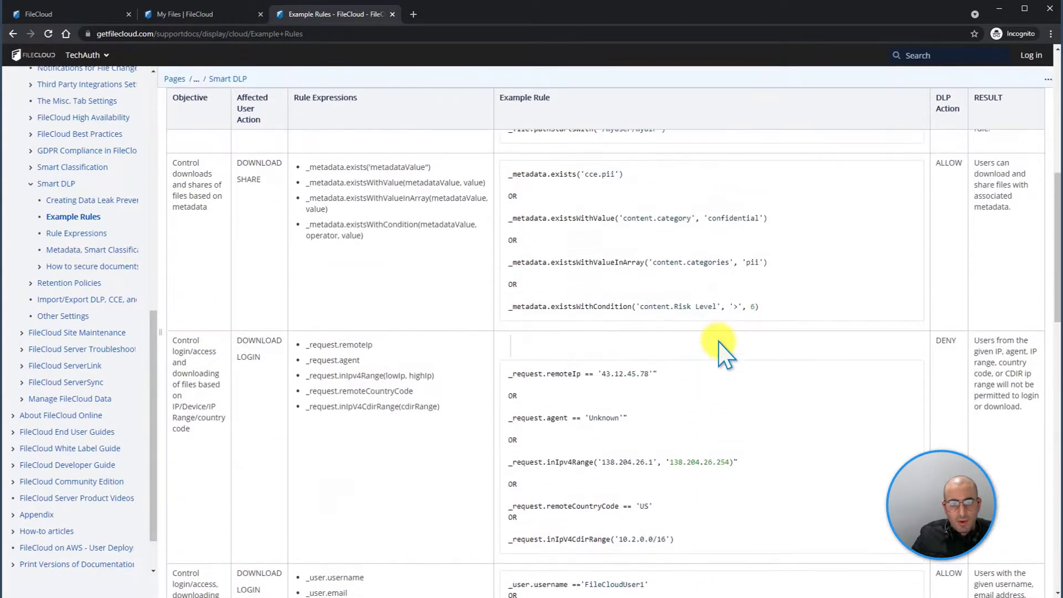
pyautogui.scroll(4, 720, 332)
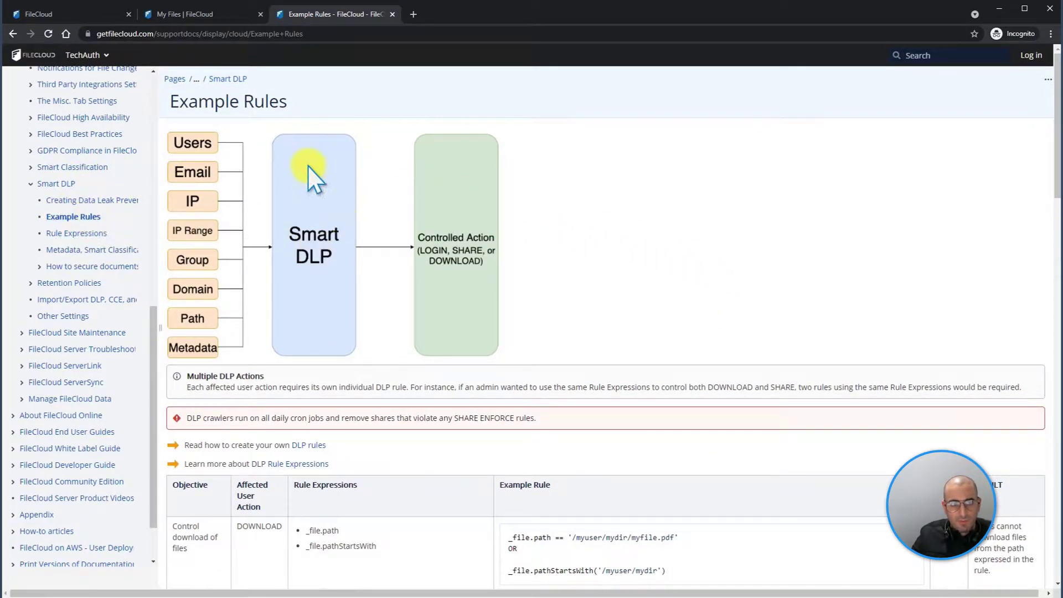
# - Keep DOWNLOAD as the affected action and copy the existsWithValue sample expression from the help
pyautogui.click(58, 14)
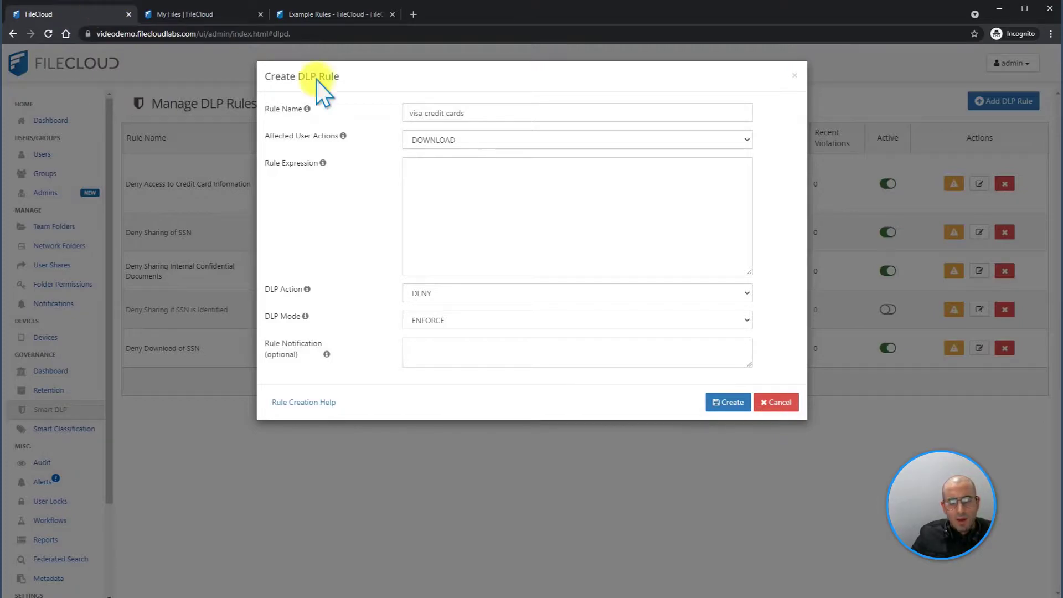
pyautogui.click(430, 143)
pyautogui.click(433, 157)
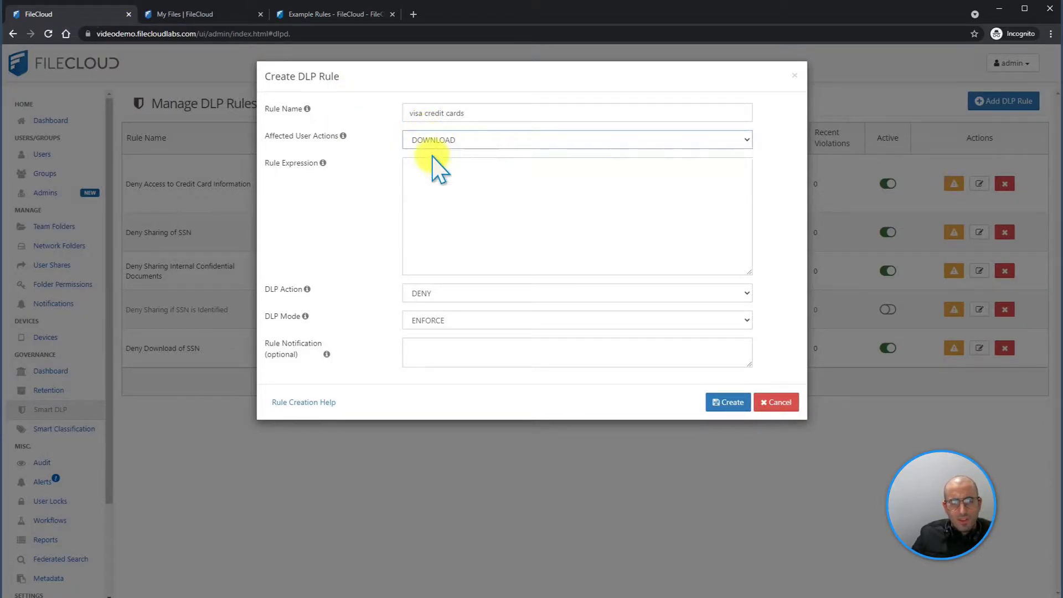
pyautogui.click(308, 403)
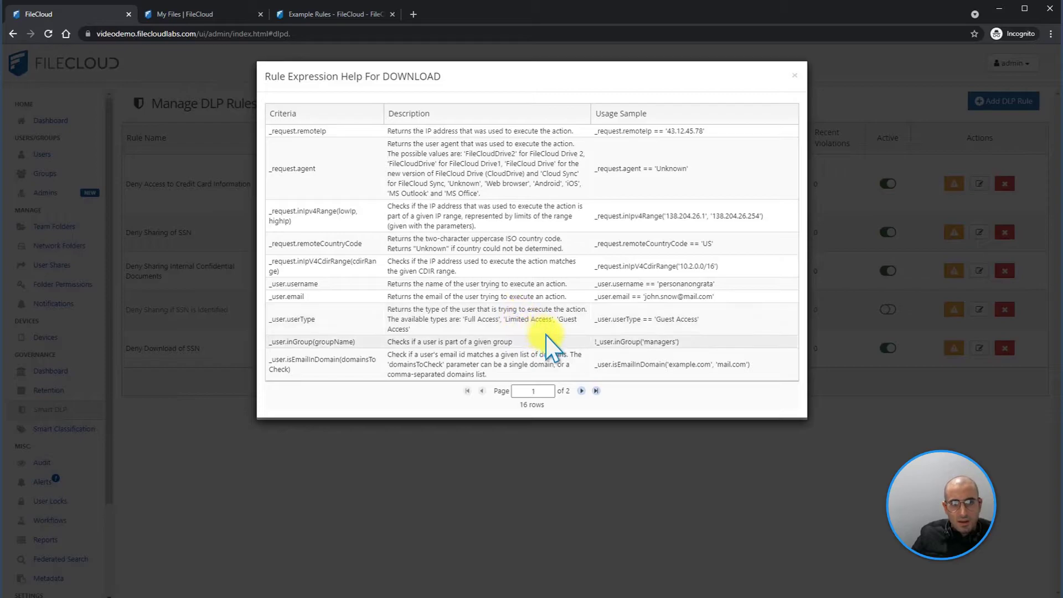
pyautogui.click(578, 391)
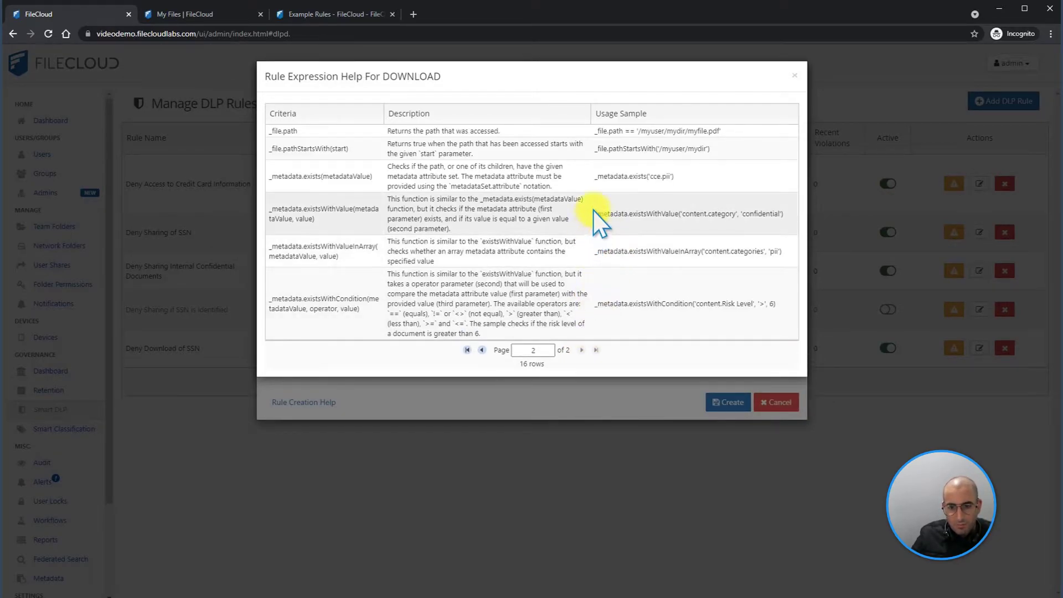
pyautogui.moveTo(594, 214); pyautogui.dragTo(788, 216)
pyautogui.hotkey('ctrl', 'c')
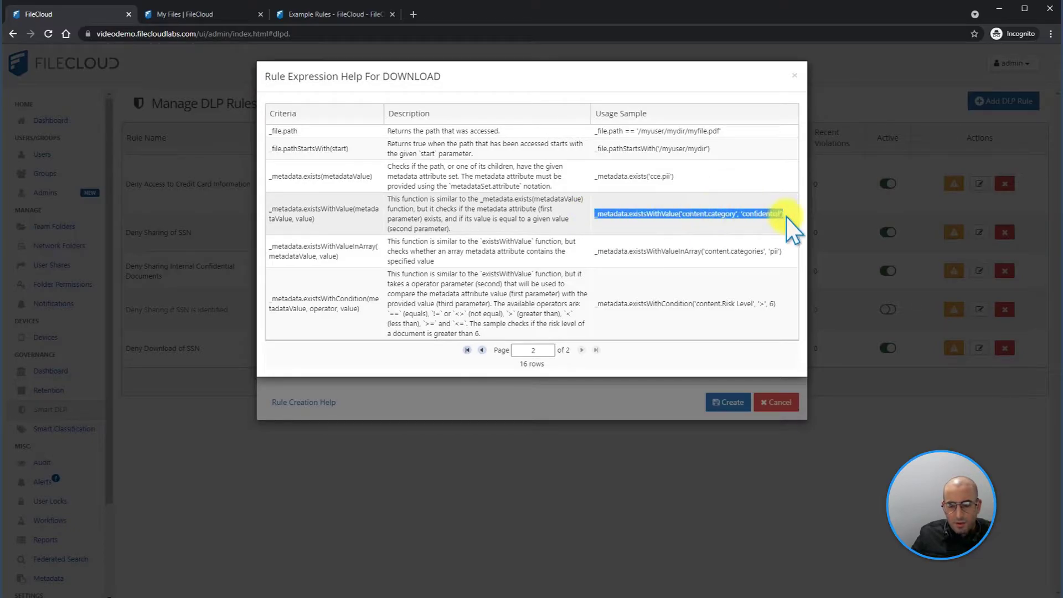
pyautogui.click(791, 75)
# - Paste the sample into Rule Expression and change its attribute to CreditCard.provider
pyautogui.click(474, 177)
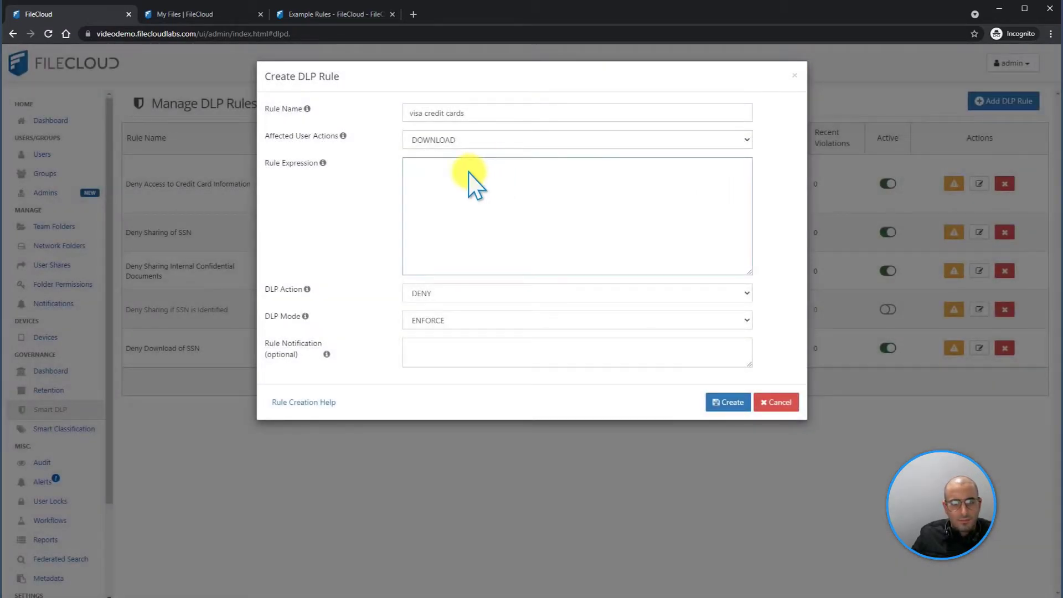
pyautogui.hotkey('ctrl', 'v')
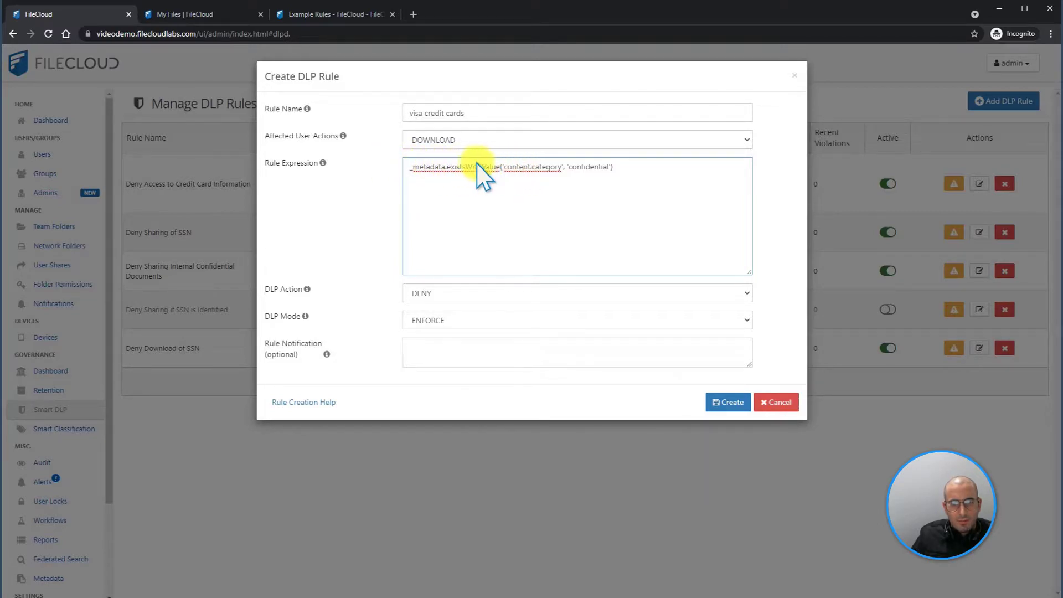
pyautogui.moveTo(561, 166); pyautogui.dragTo(502, 166)
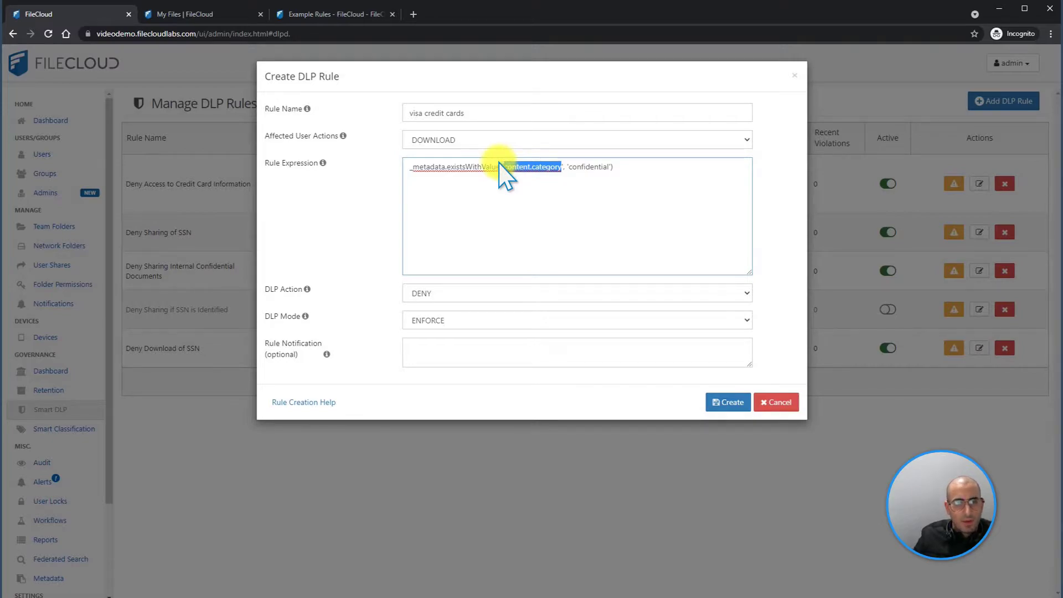
pyautogui.press('capslock')
pyautogui.write('C')
pyautogui.press('capslock')
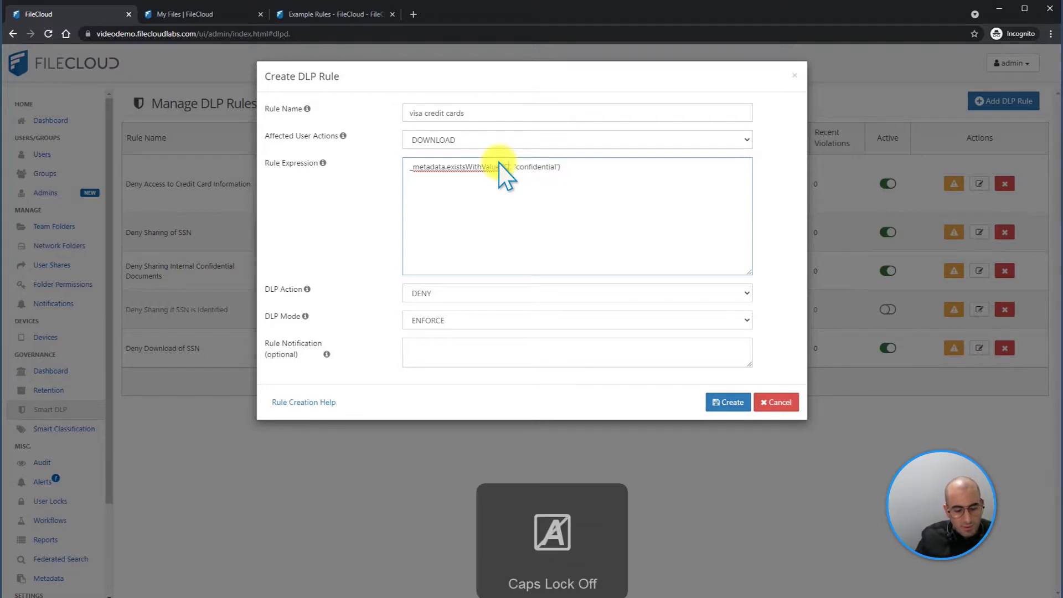
pyautogui.write('redit')
pyautogui.press('capslock')
pyautogui.write('C')
pyautogui.press('capslock')
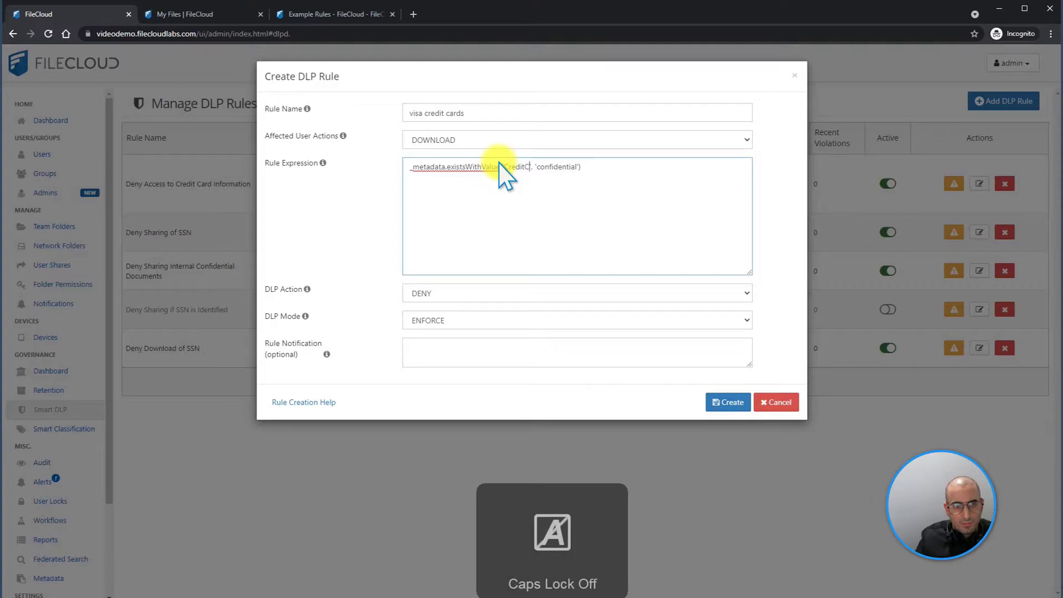
pyautogui.write('ard')
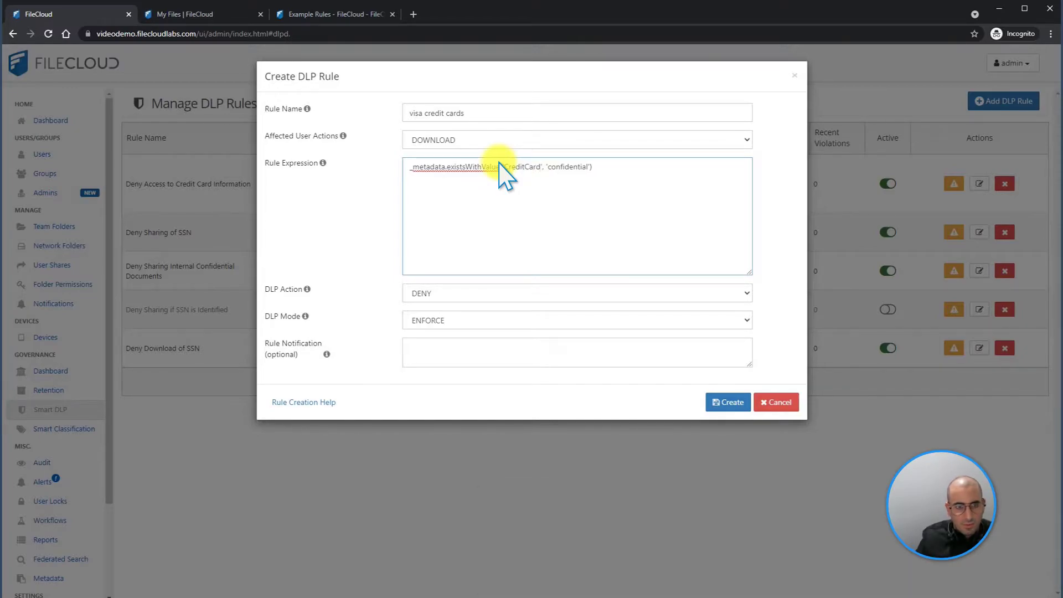
pyautogui.write('.provider')
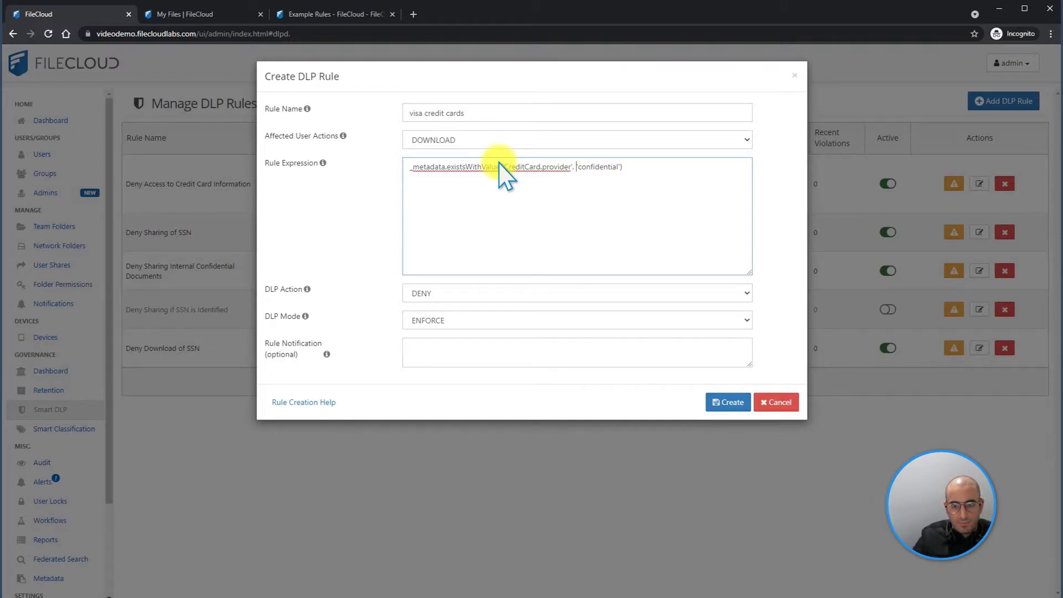
# - Replace the 'confidential' value with 'Visa' in the rule expression
pyautogui.hotkey('ctrl', 'shift', 'Right')
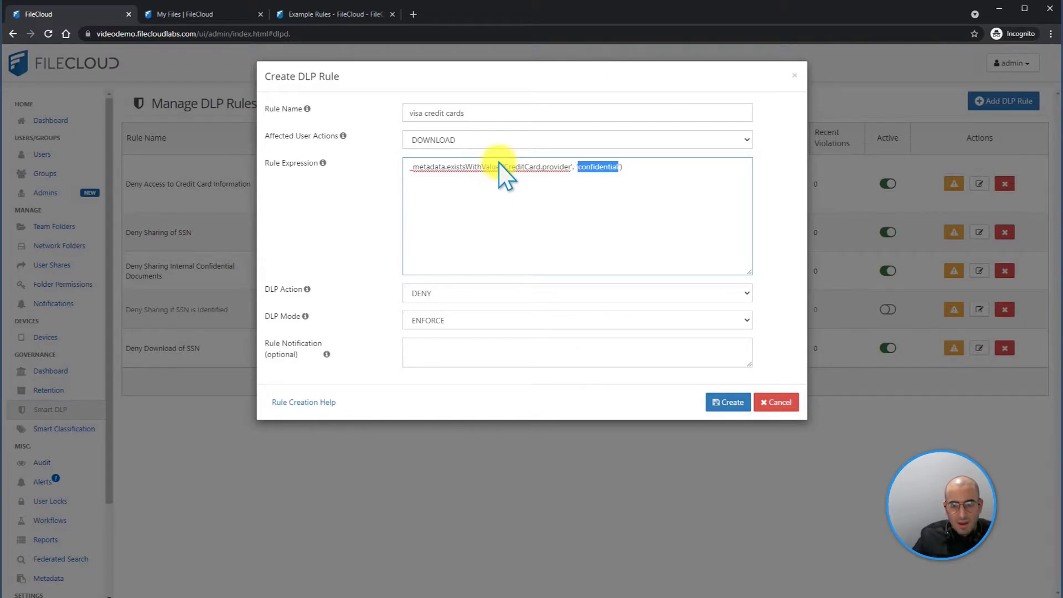
pyautogui.press('BackSpace')
pyautogui.press('capslock')
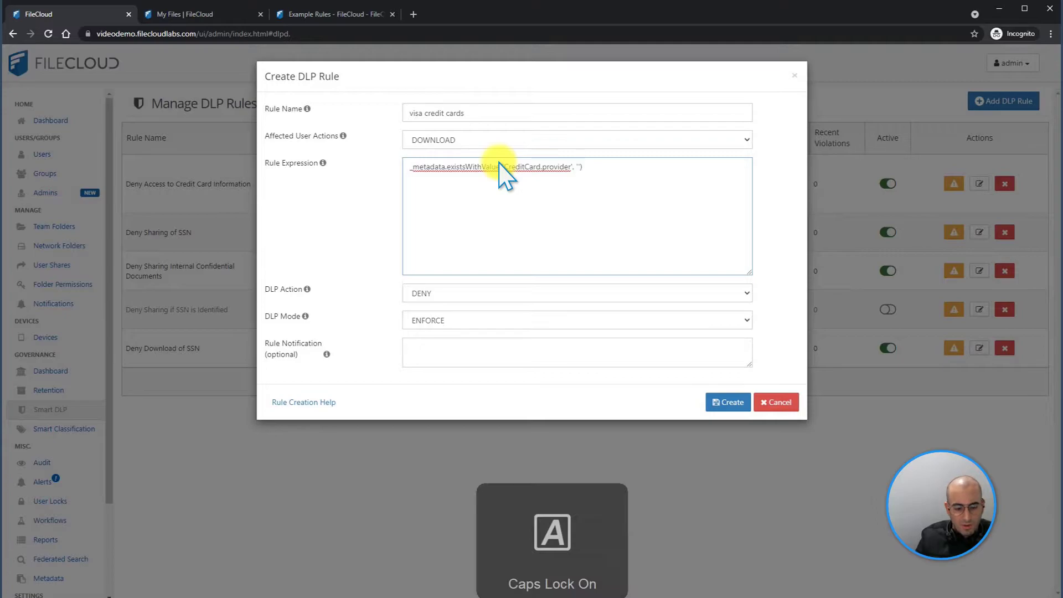
pyautogui.write('Visa')
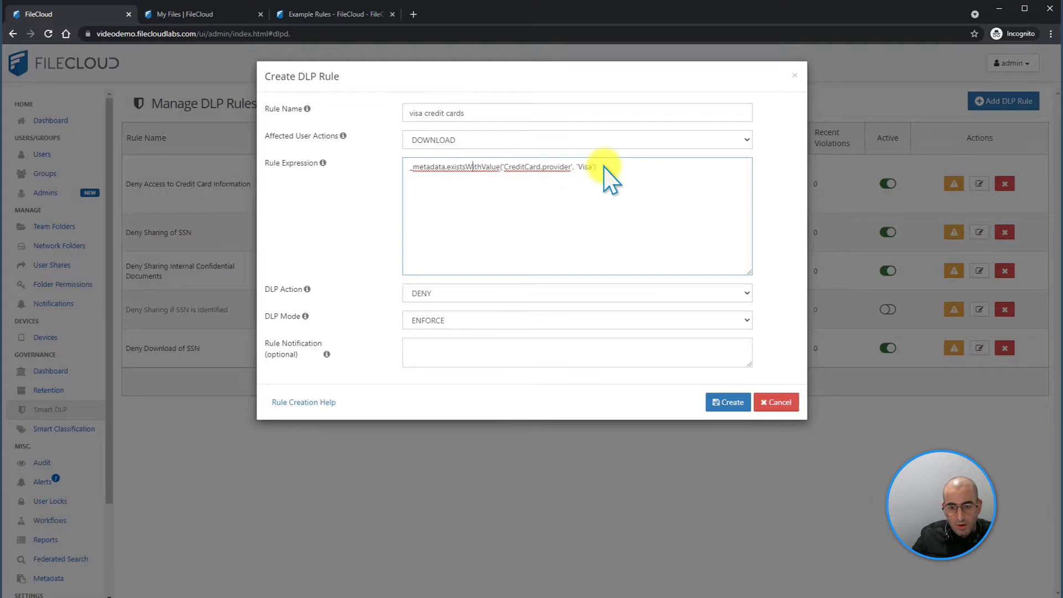
pyautogui.moveTo(605, 171); pyautogui.dragTo(465, 164)
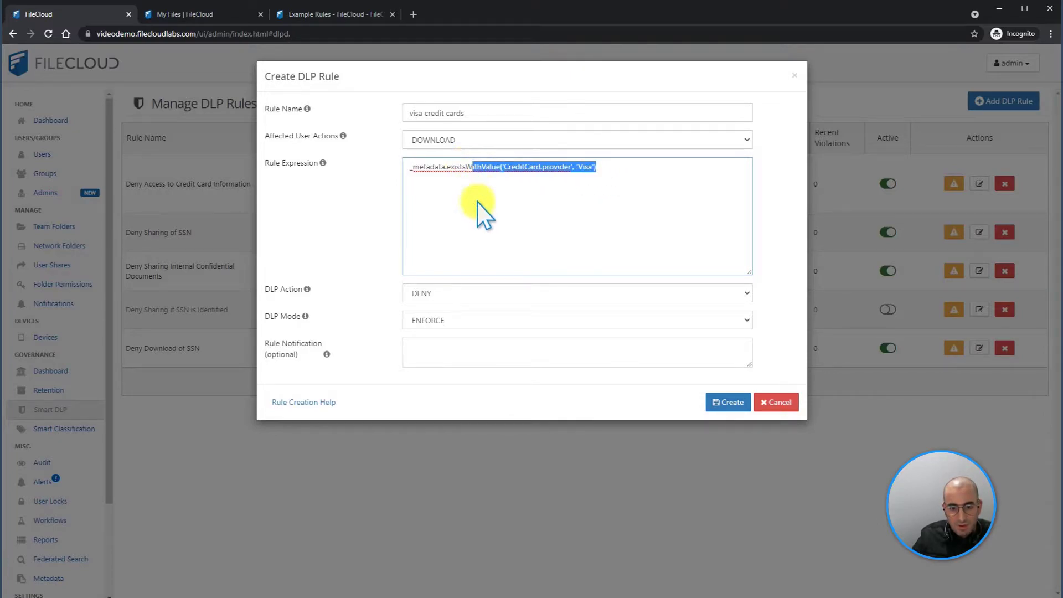
pyautogui.click(482, 167)
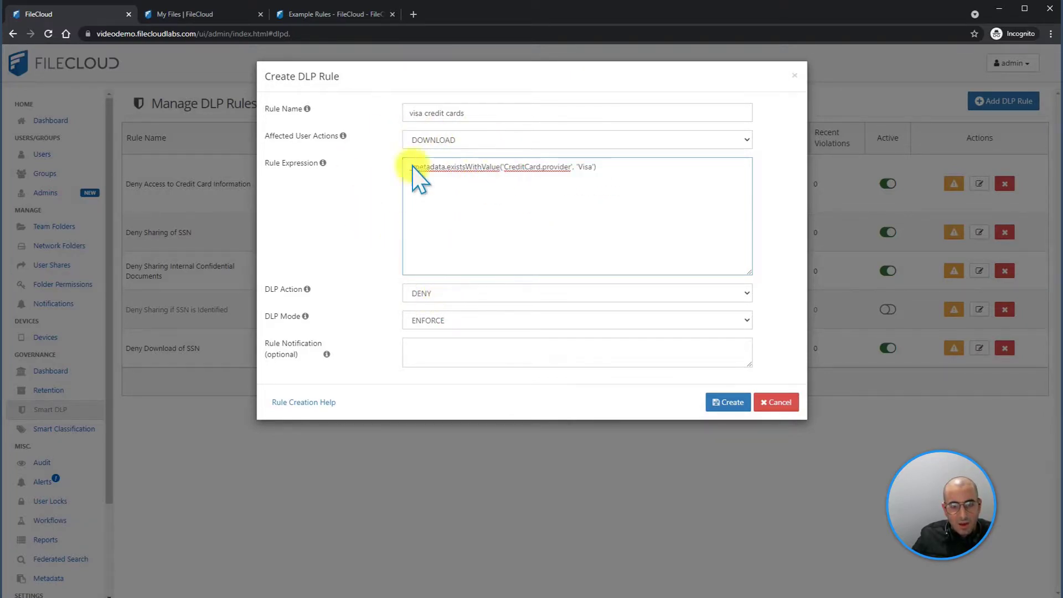
# - Keep ENFORCE mode and write the notification 'Unable to download this file as it contains a visa credit cards number'
pyautogui.click(410, 325)
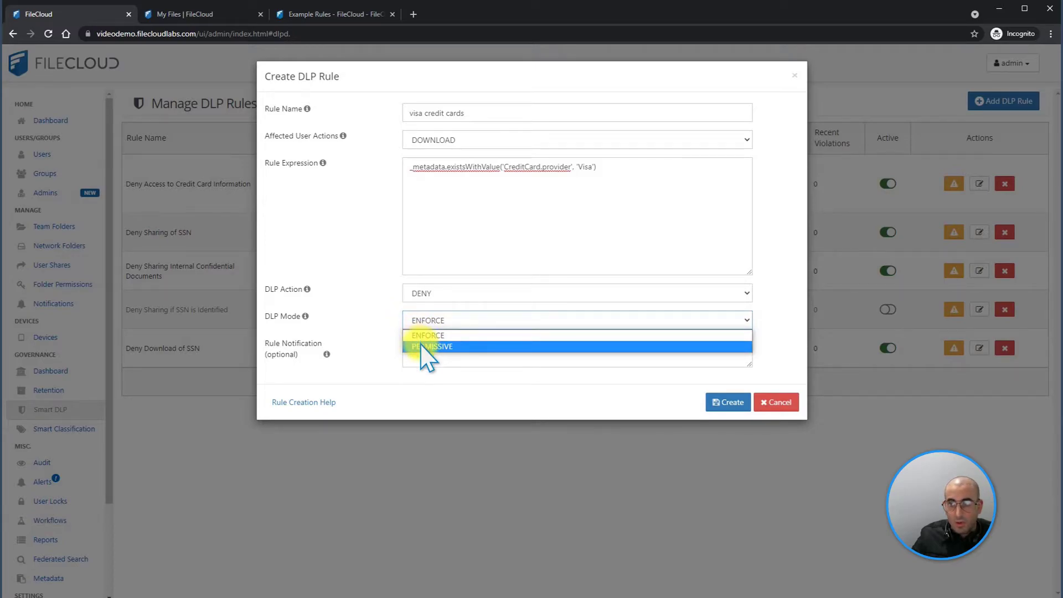
pyautogui.click(422, 336)
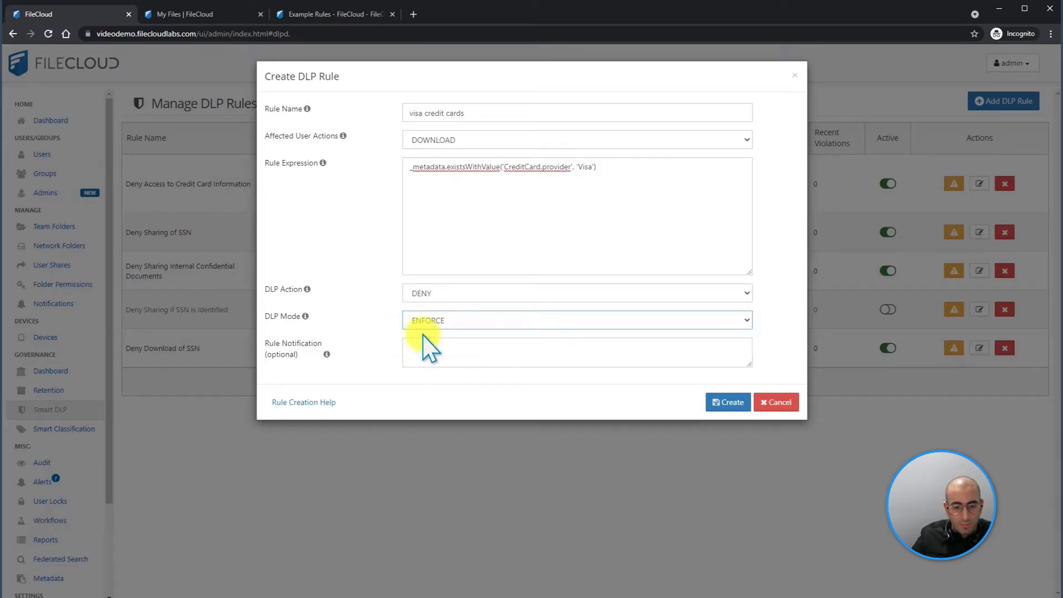
pyautogui.click(420, 342)
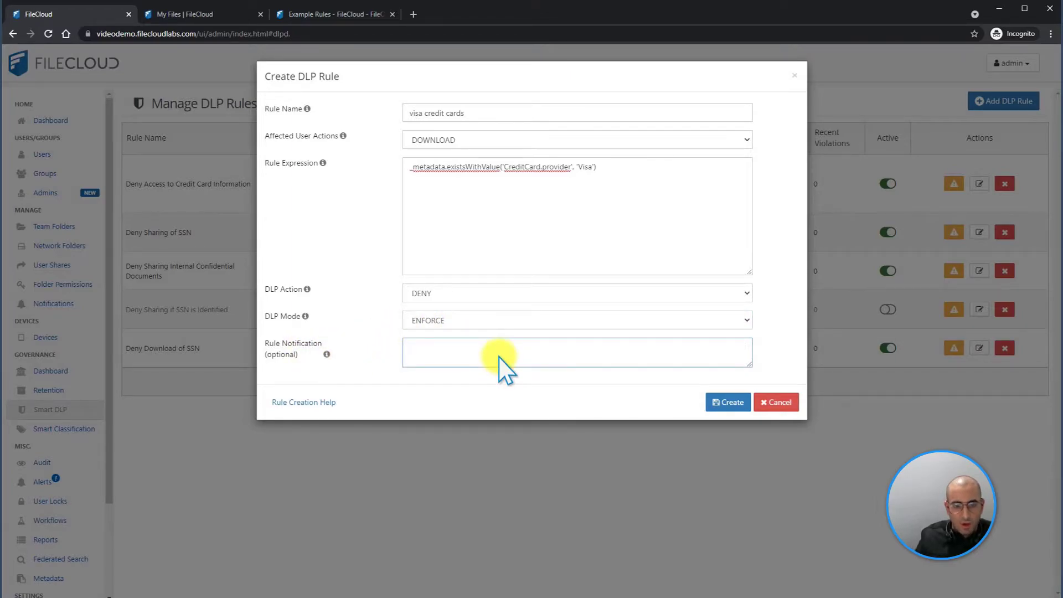
pyautogui.press('capslock')
pyautogui.write('Unable')
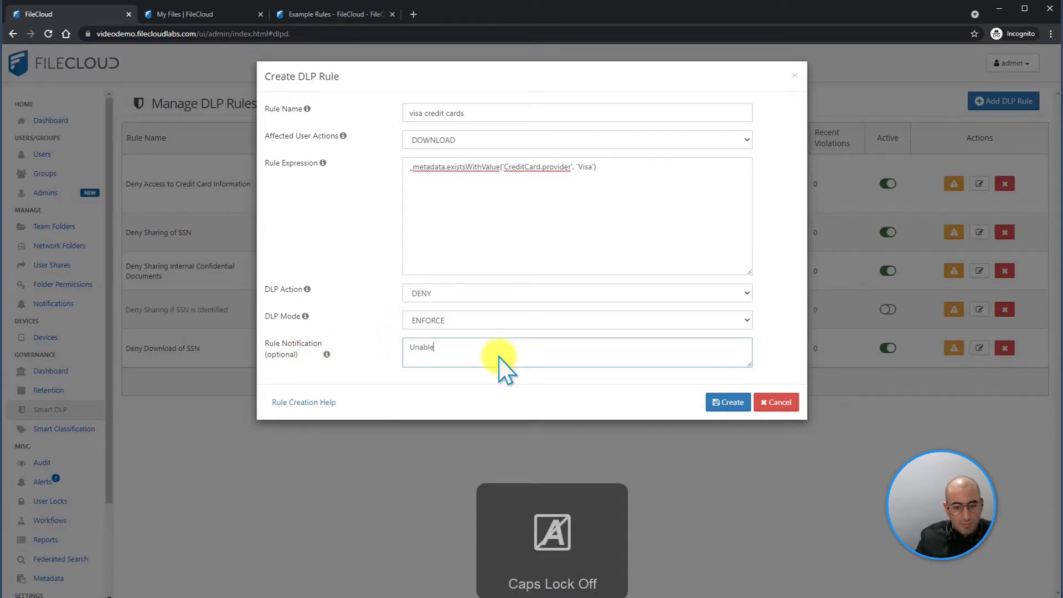
pyautogui.write(' to download this file as it contains a visa credit cards number')
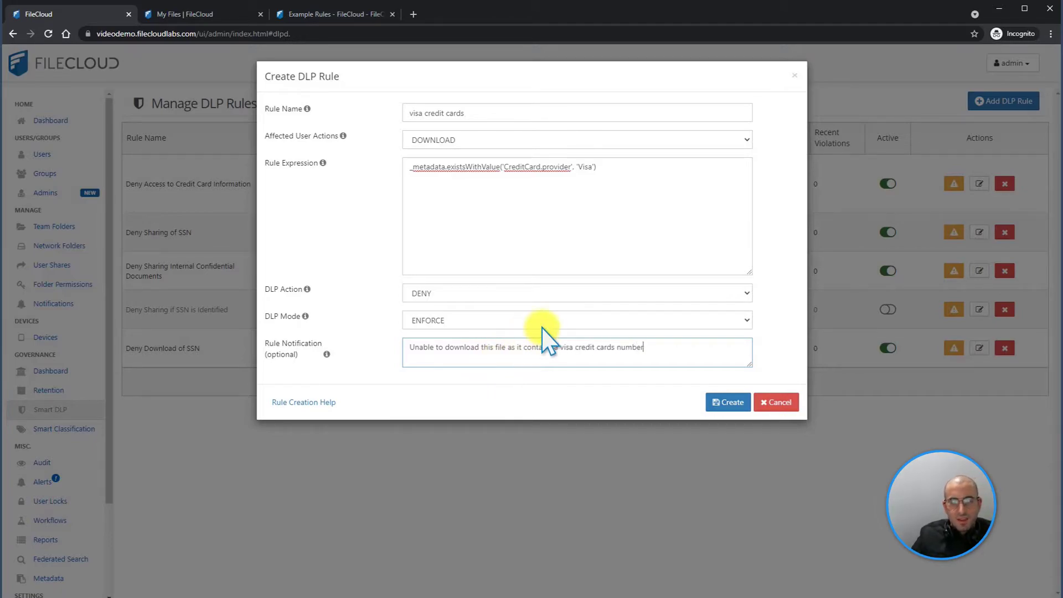
pyautogui.moveTo(649, 343); pyautogui.dragTo(405, 349)
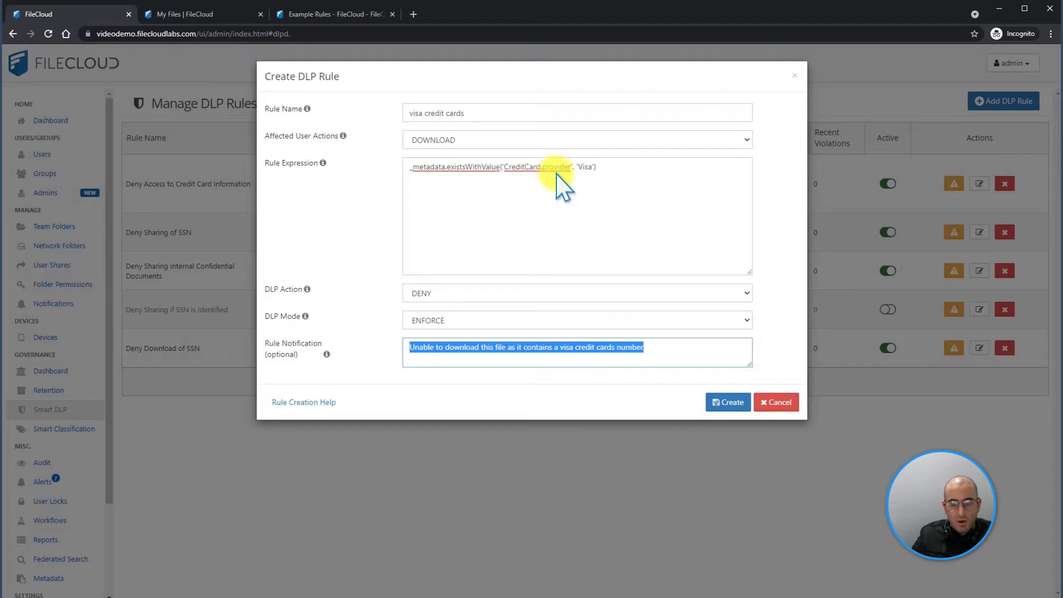
# - Create the visa credit cards rule and check its new row in the Manage DLP Rules table
pyautogui.click(725, 403)
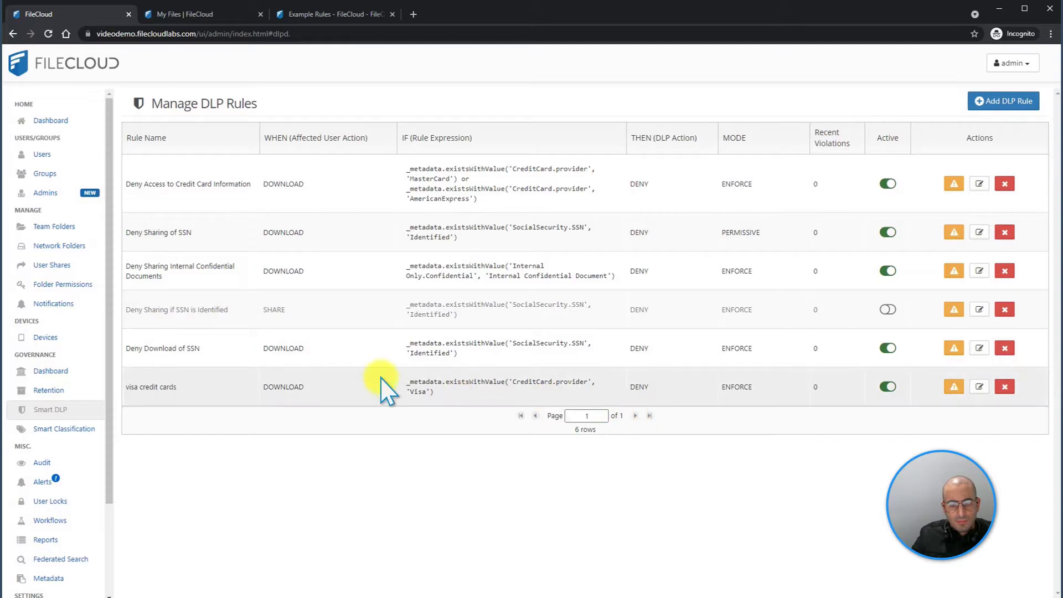
pyautogui.moveTo(147, 373); pyautogui.dragTo(651, 418)
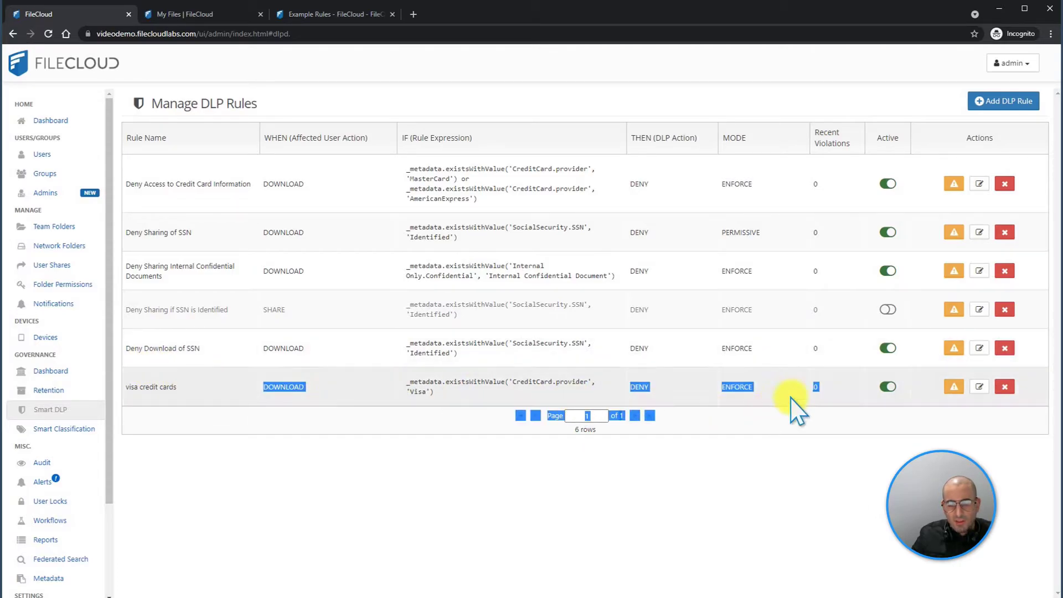
pyautogui.click(791, 397)
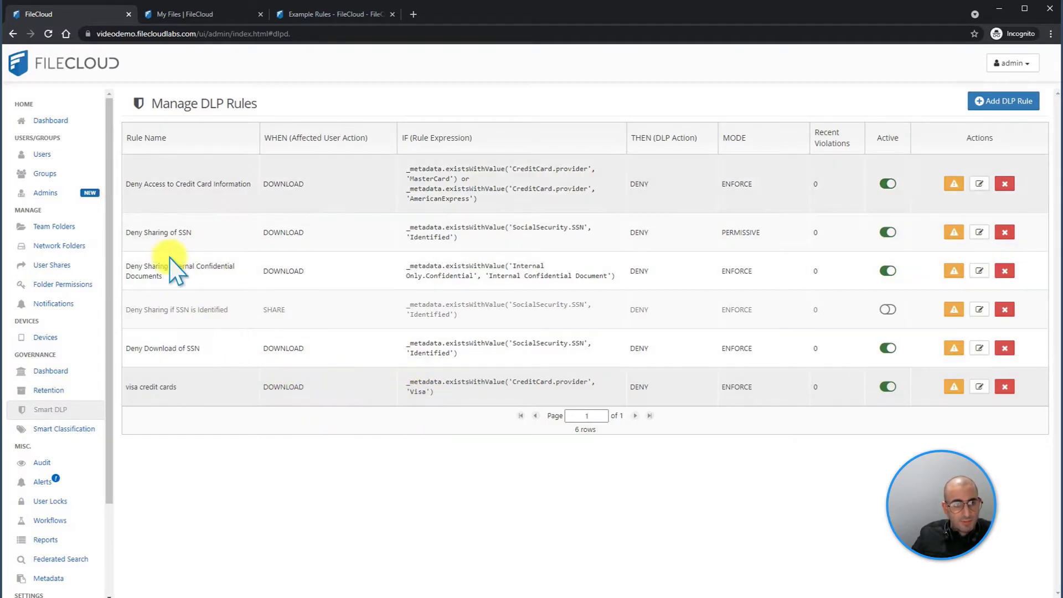
# - In My Files, select the credit card report .docx and try downloading it, which the rule blocks
pyautogui.click(196, 16)
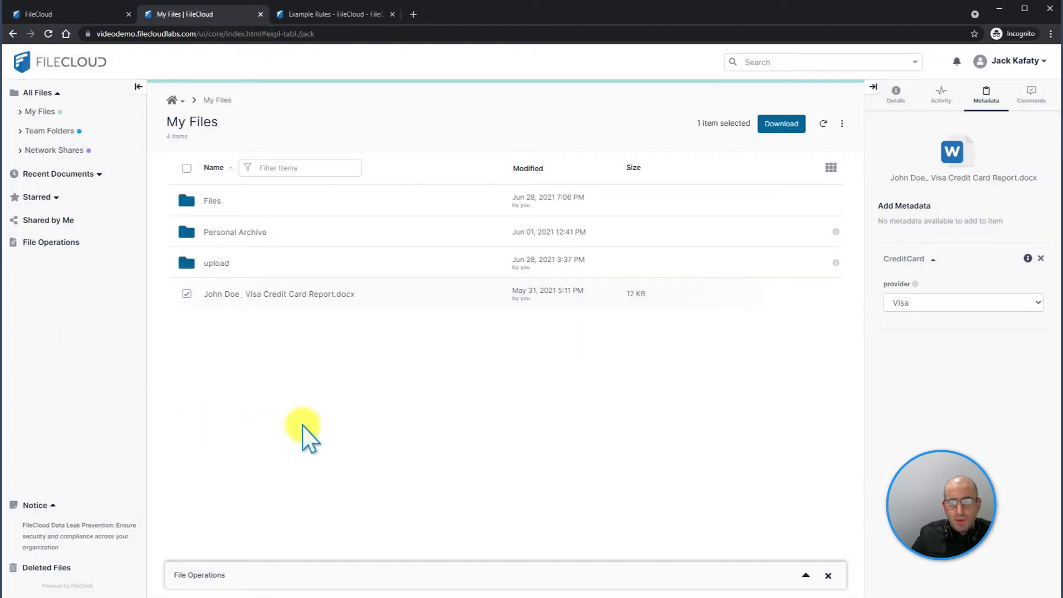
pyautogui.click(183, 294)
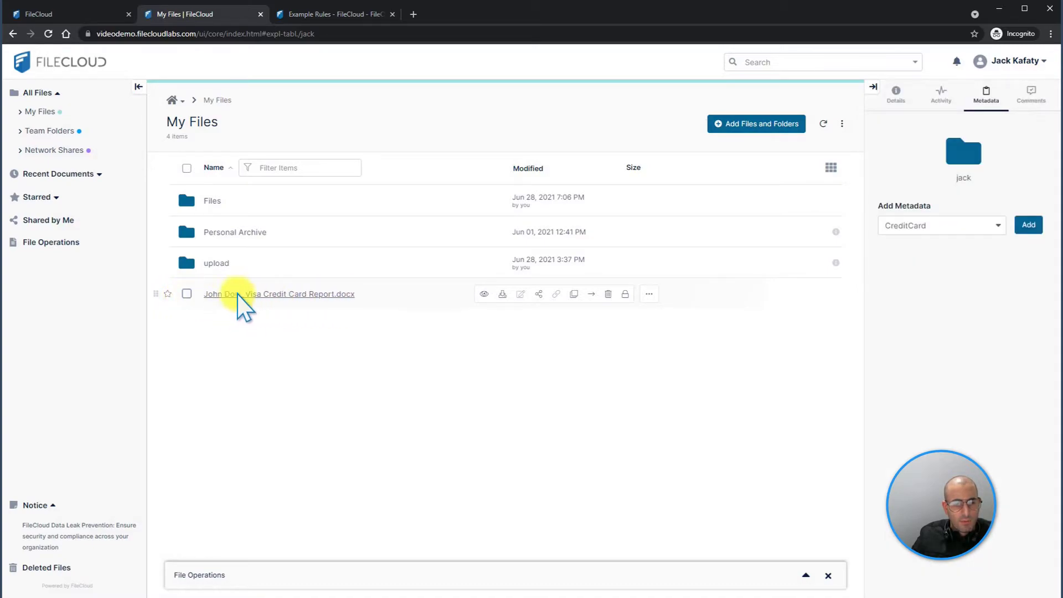
pyautogui.click(187, 294)
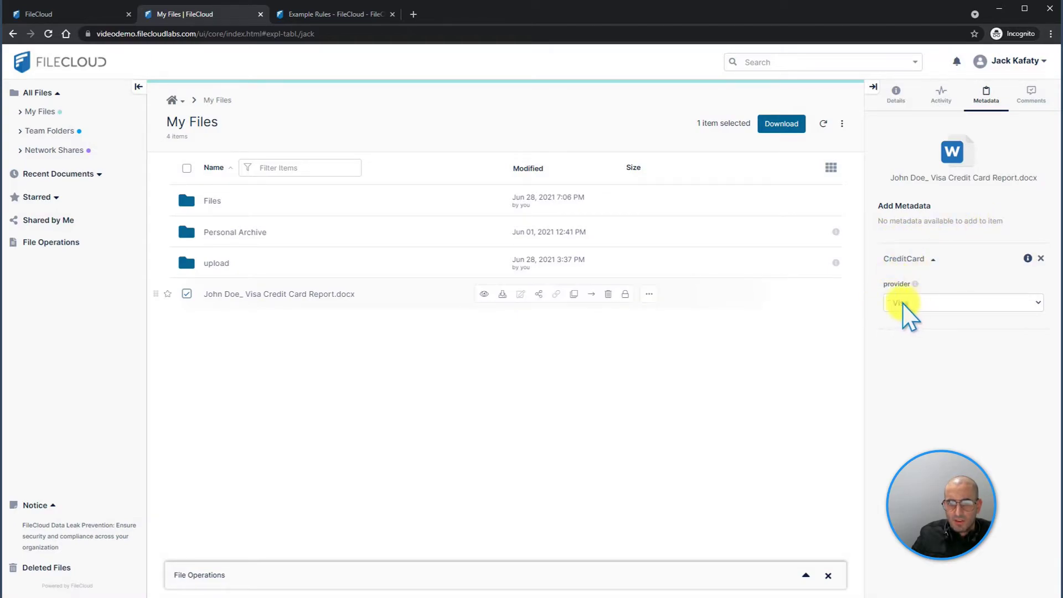
pyautogui.click(502, 294)
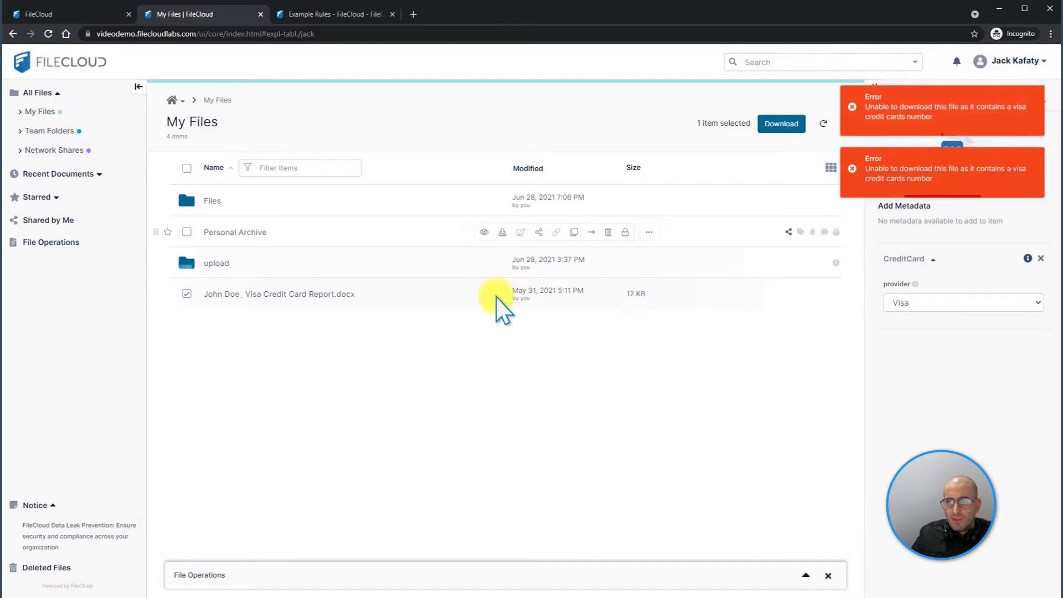
pyautogui.click(858, 146)
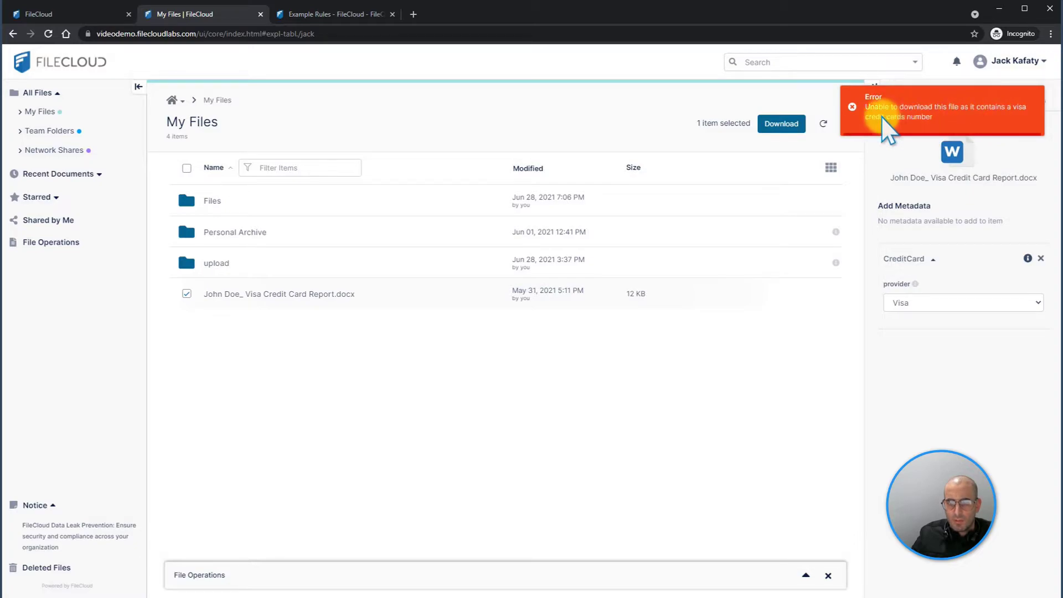
pyautogui.moveTo(473, 293)
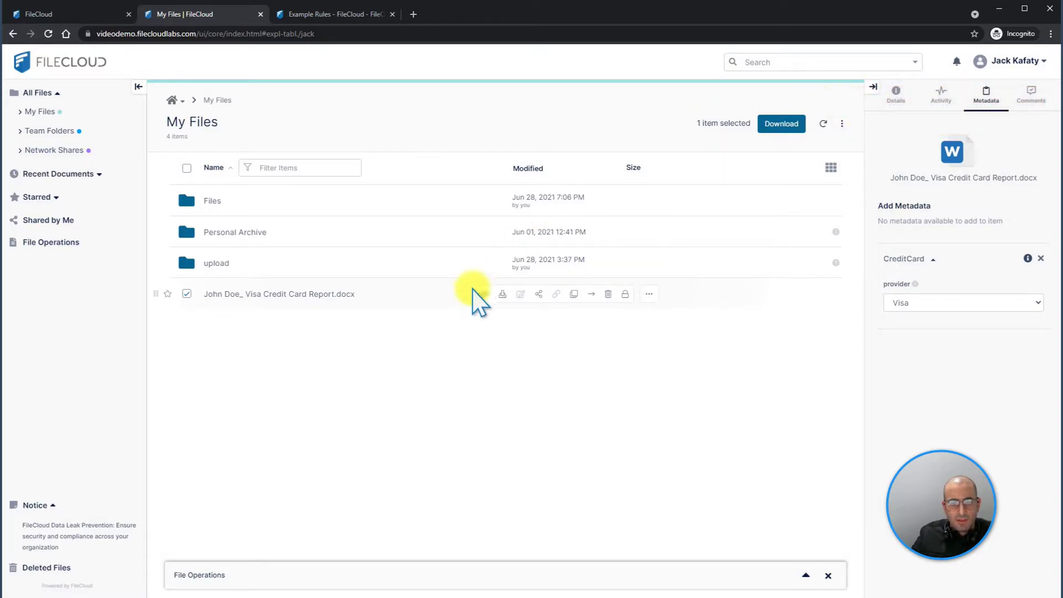
pyautogui.click(502, 294)
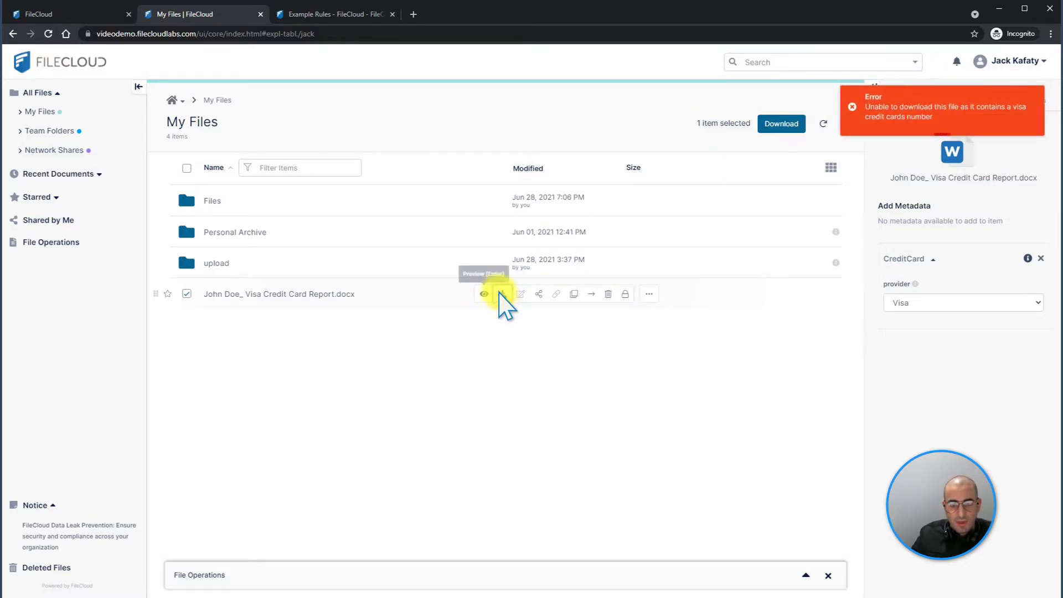
# - Preview the credit card report, review the Preview Failed message, and close the preview
pyautogui.click(483, 295)
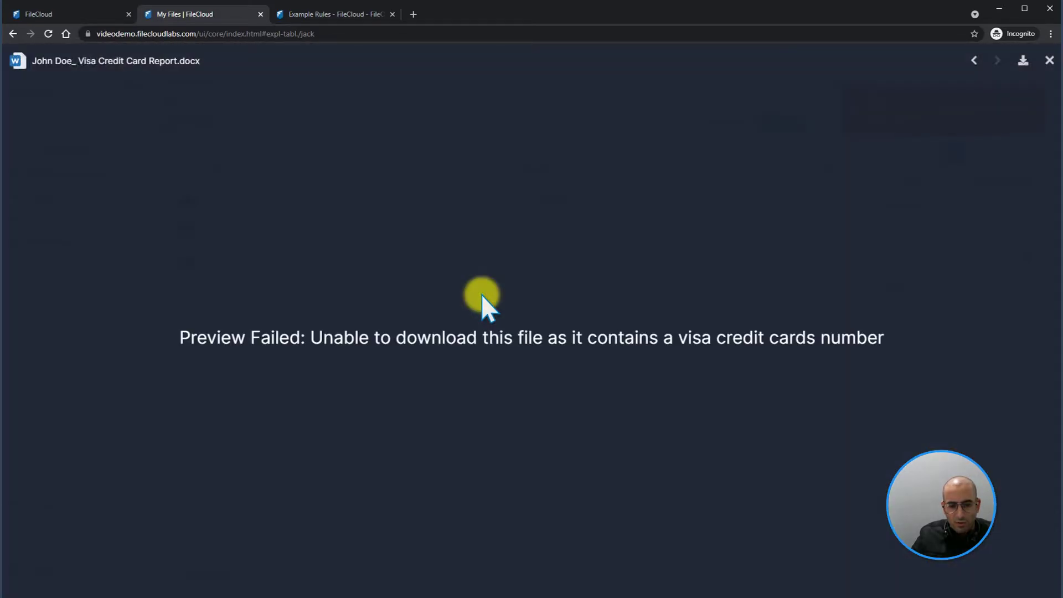
pyautogui.moveTo(207, 333); pyautogui.dragTo(809, 341)
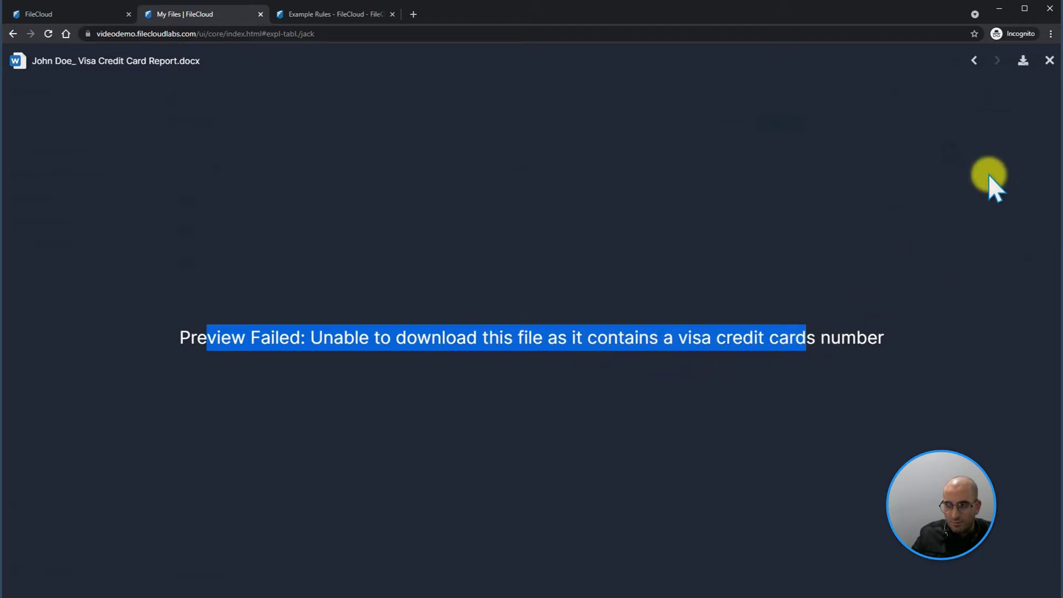
pyautogui.click(1049, 61)
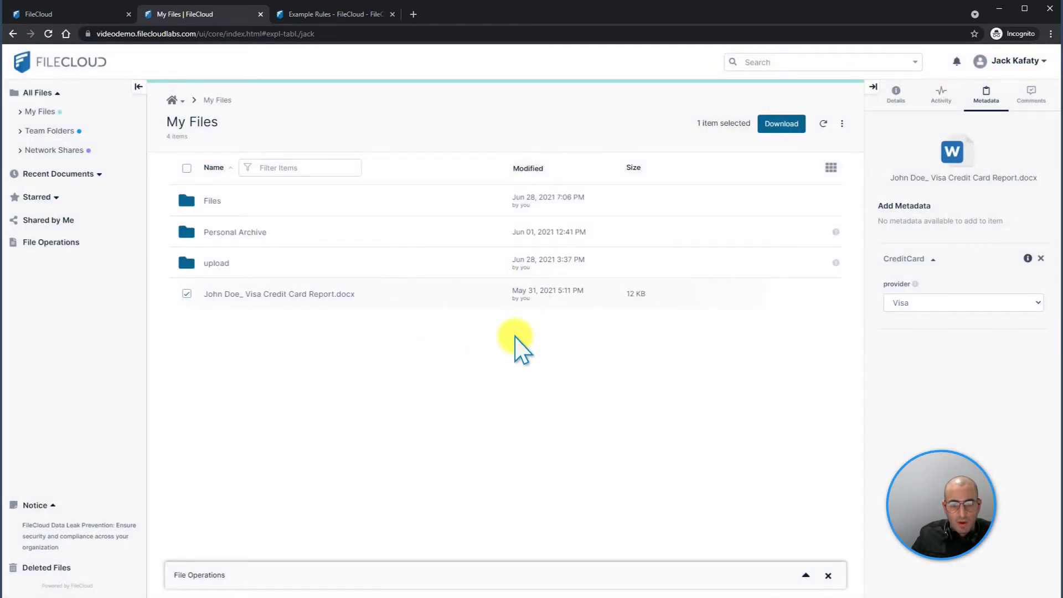
pyautogui.moveTo(493, 301)
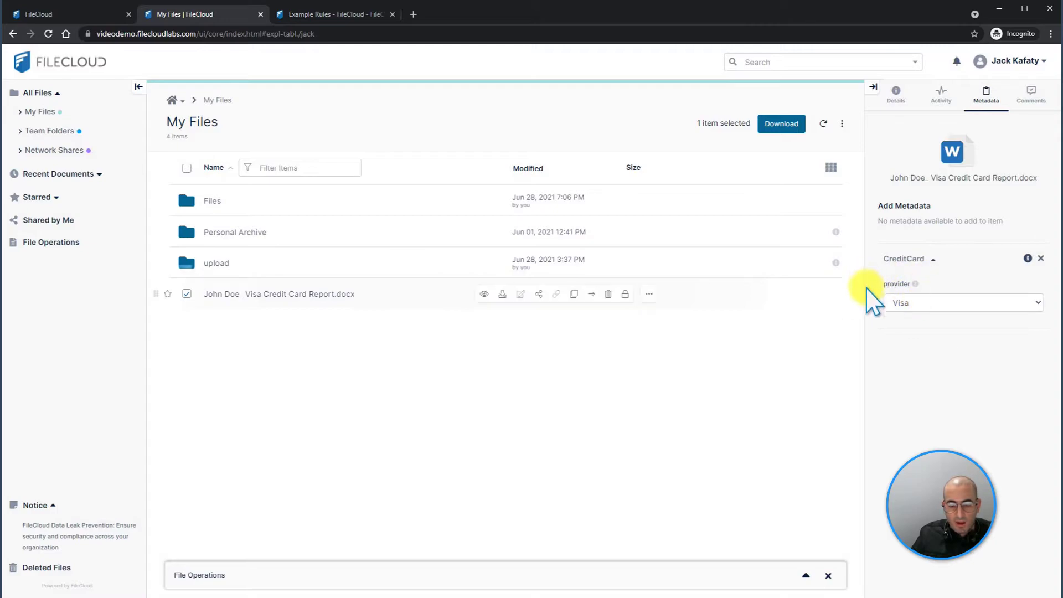
# - On the admin tab, view the visa credit cards violation report listing 4 blocked DOWNLOAD attempts
pyautogui.click(95, 25)
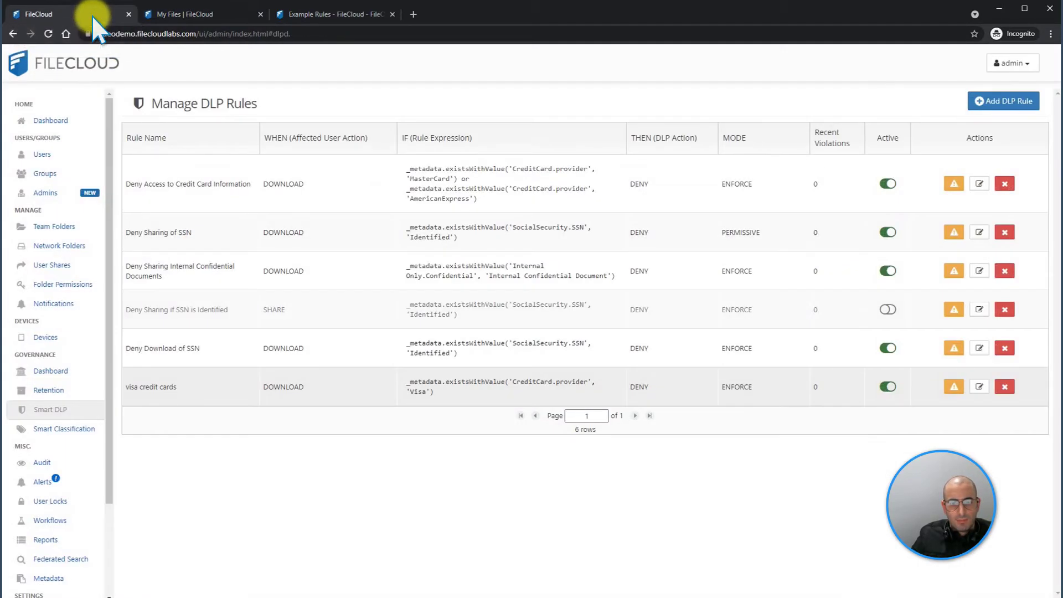
pyautogui.click(954, 387)
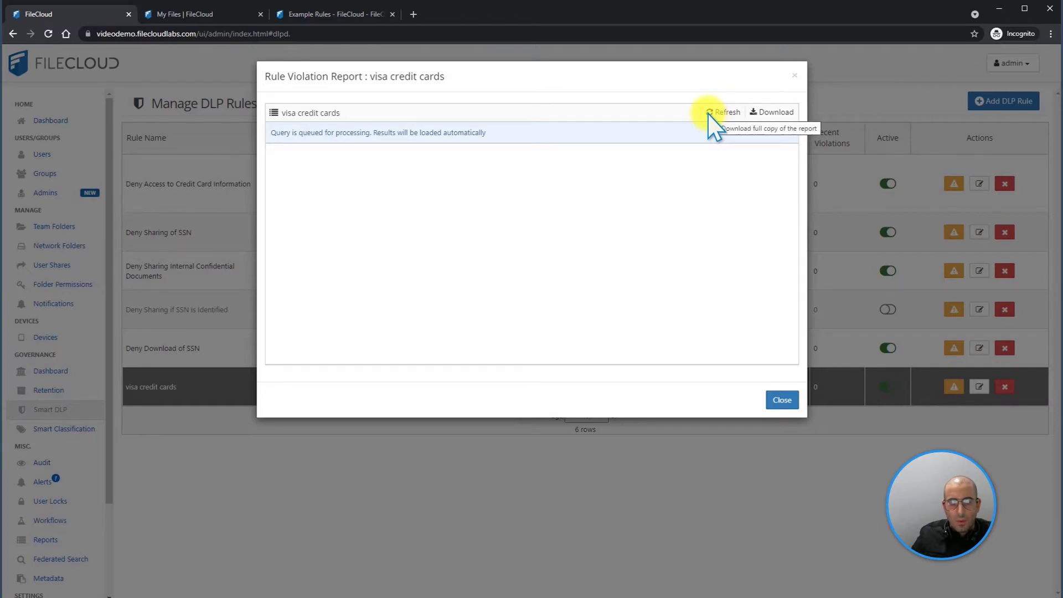
pyautogui.click(709, 112)
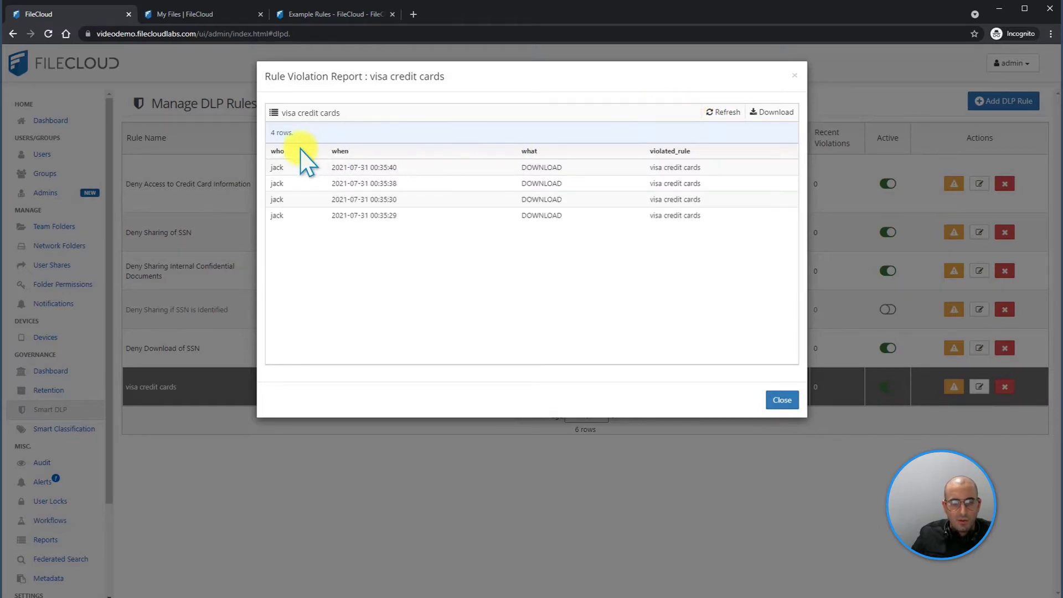
pyautogui.moveTo(275, 166); pyautogui.dragTo(280, 209)
pyautogui.click(351, 178)
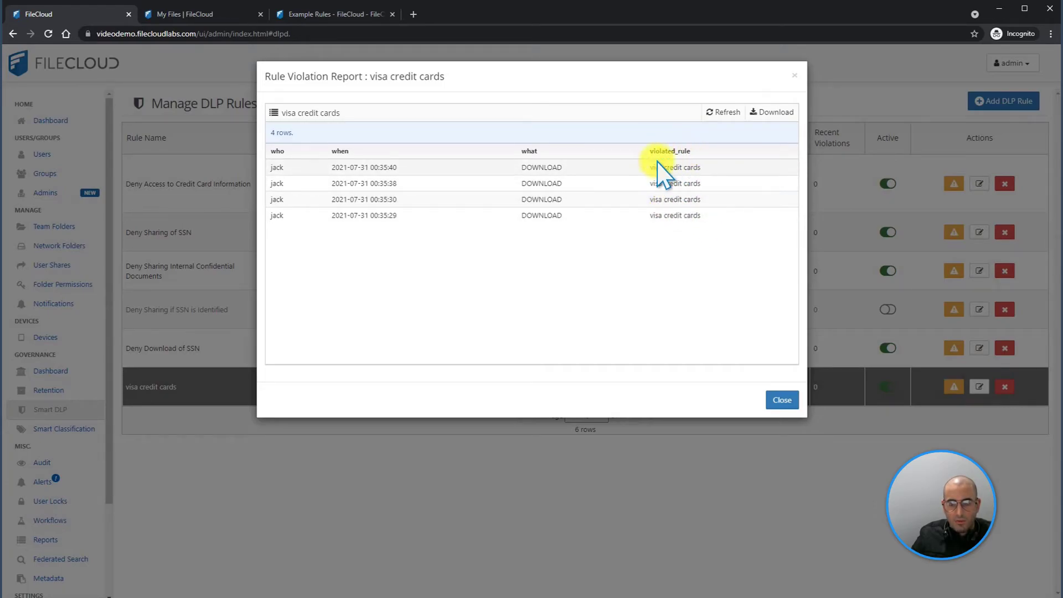
pyautogui.click(783, 401)
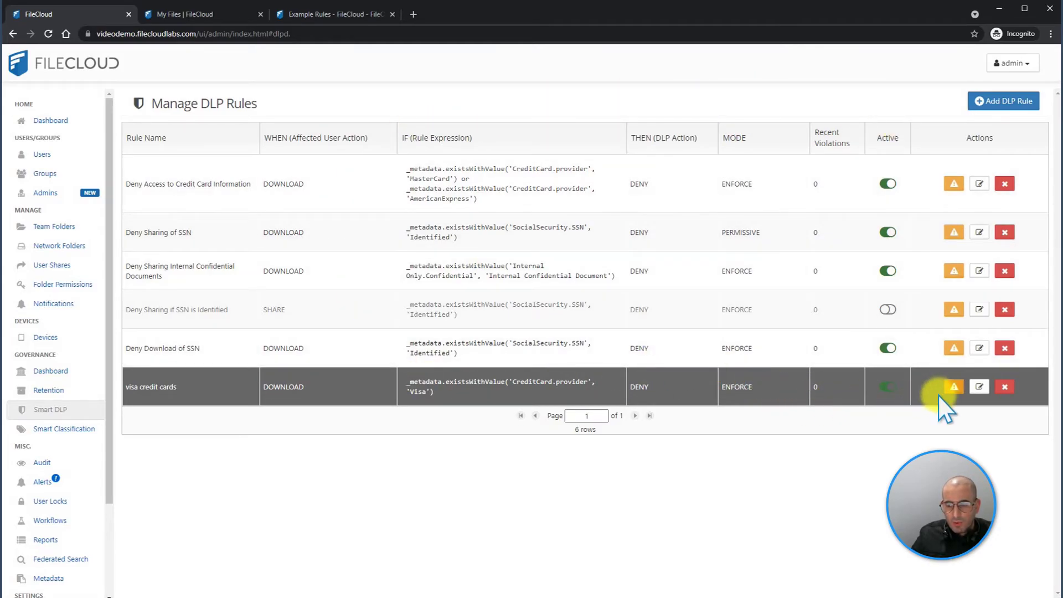
# - Download the visa credit cards violation report as report_result (2).csv
pyautogui.click(948, 388)
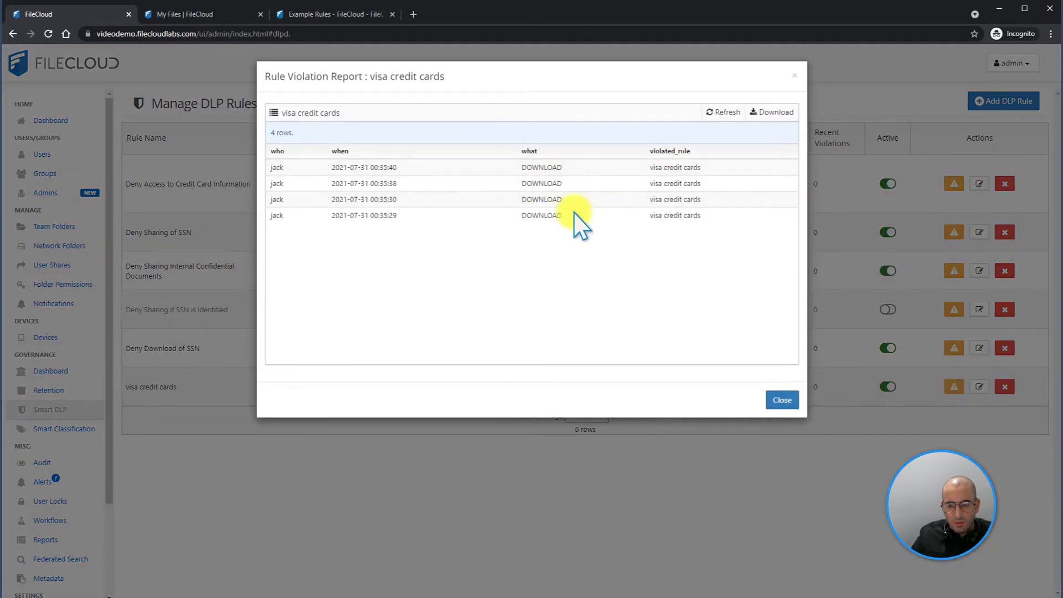
pyautogui.click(761, 110)
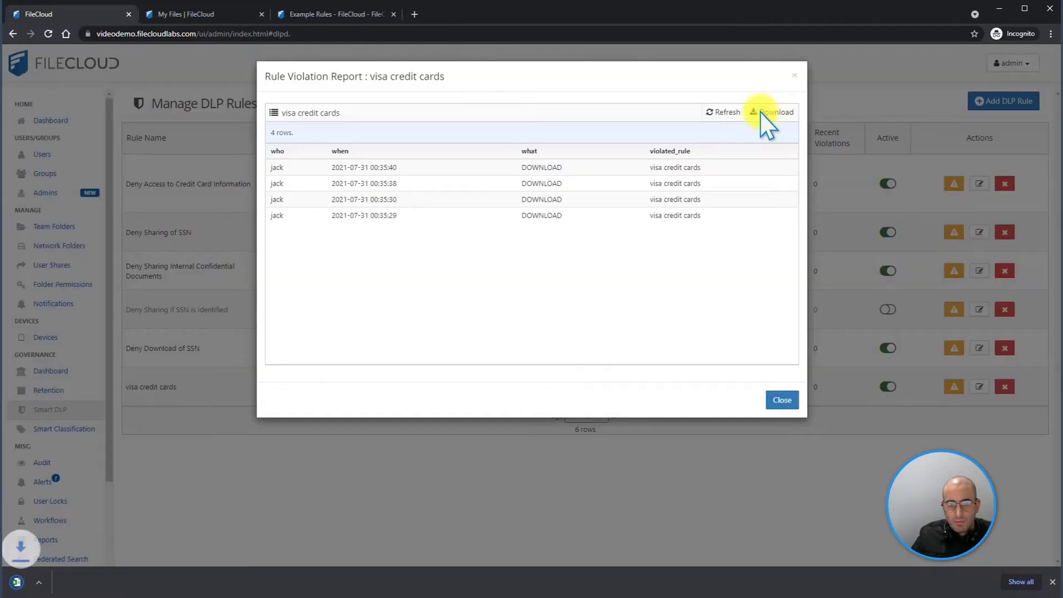
pyautogui.click(791, 400)
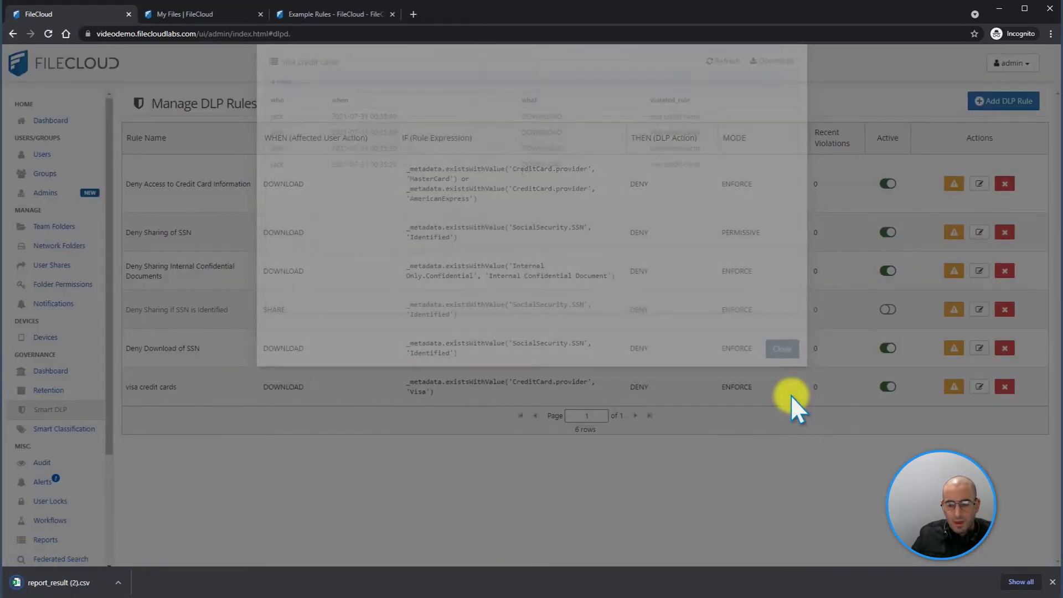
# - Open the rule's editor without changes, then delete the visa credit cards rule
pyautogui.click(979, 387)
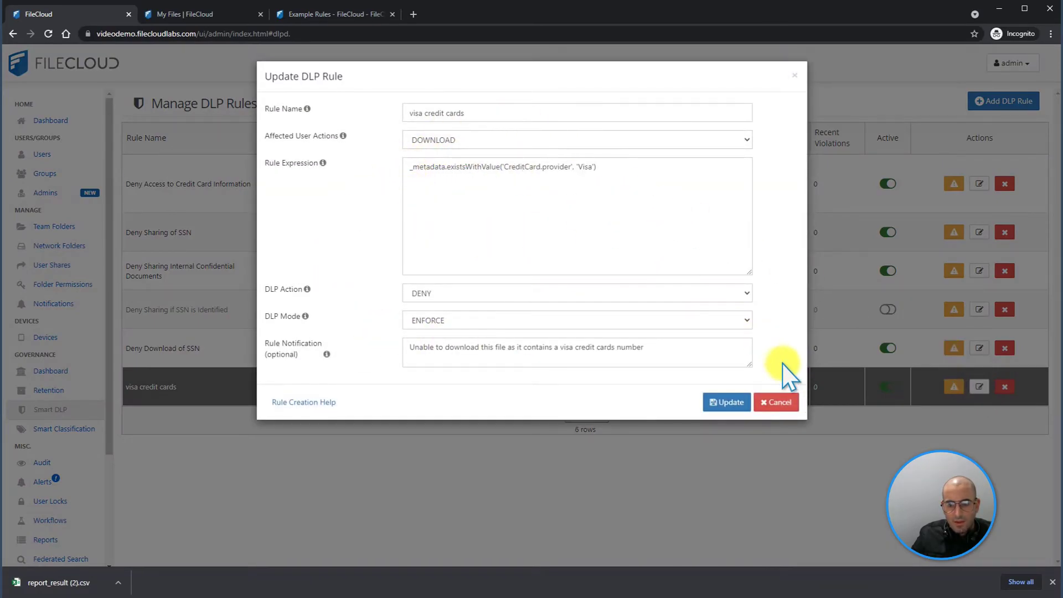
pyautogui.click(780, 403)
pyautogui.click(1006, 388)
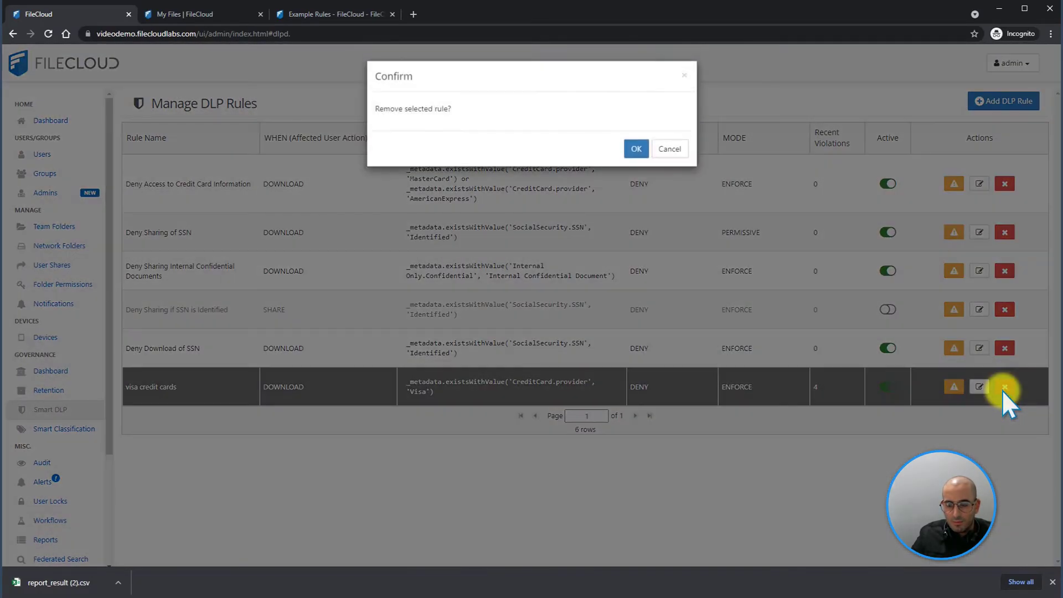
pyautogui.click(637, 149)
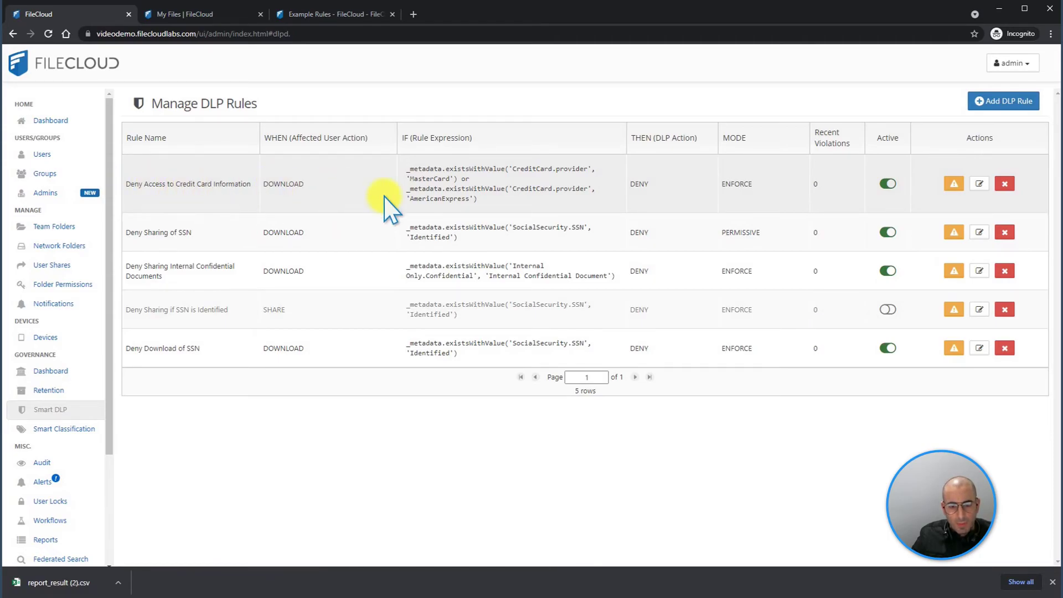
# - Start a new rule using the _request.remoteCountryCode == 'US' sample, applied to LOGIN
pyautogui.click(1003, 103)
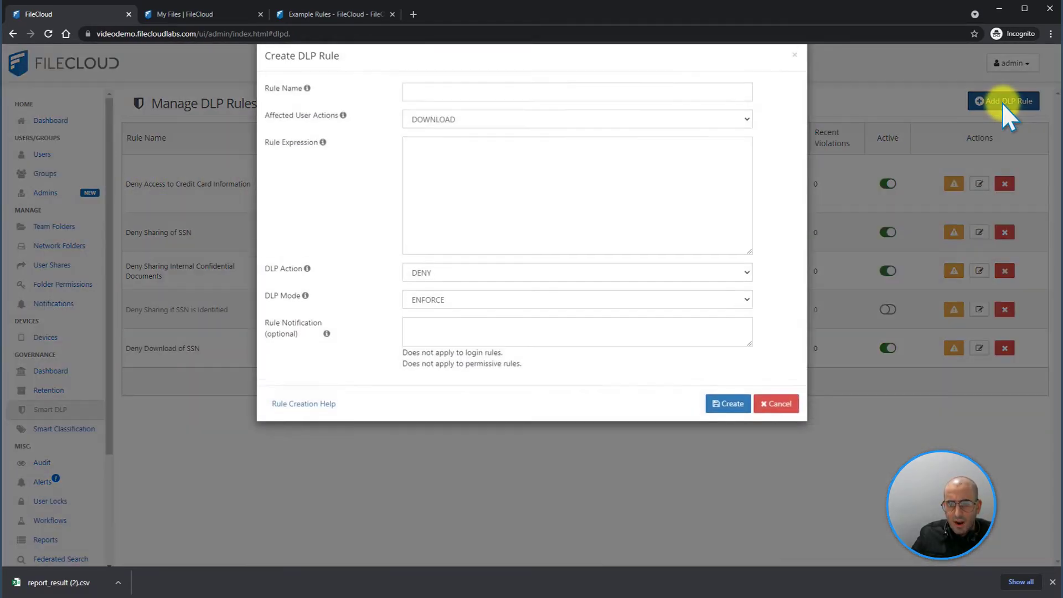
pyautogui.click(313, 404)
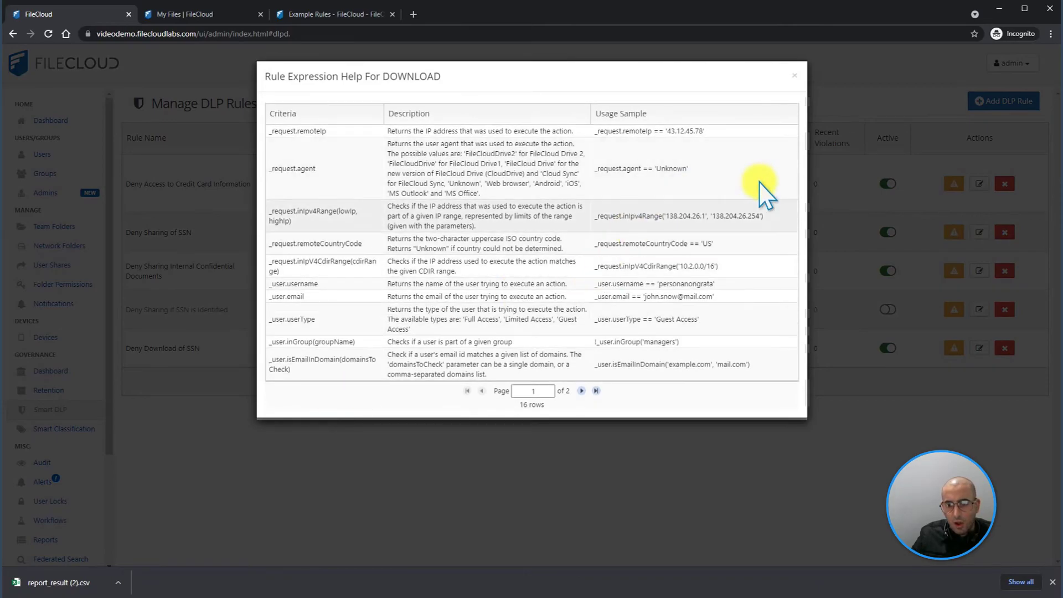
pyautogui.moveTo(715, 245); pyautogui.dragTo(597, 247)
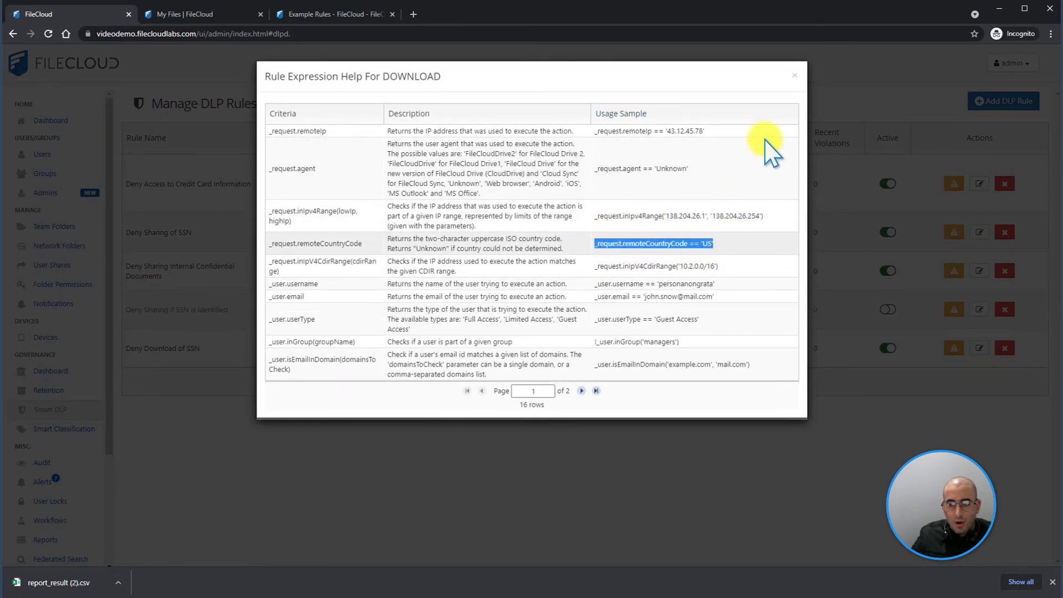
pyautogui.click(795, 75)
pyautogui.click(454, 194)
pyautogui.click(450, 141)
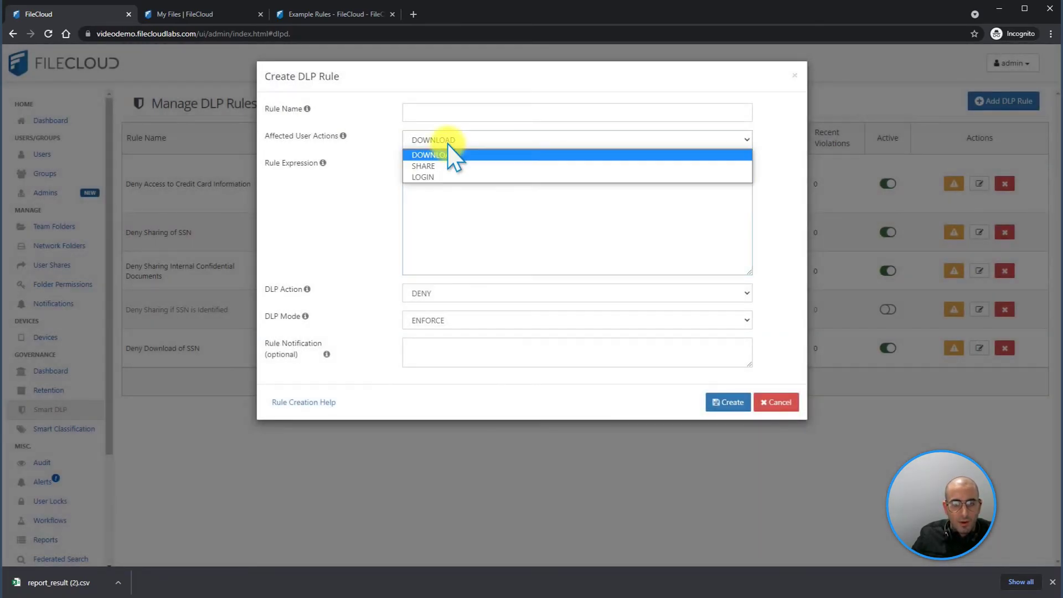
pyautogui.click(431, 179)
# - Name the rule 'Deny if not from the USA'
pyautogui.click(437, 113)
pyautogui.press('capslock')
pyautogui.write('D')
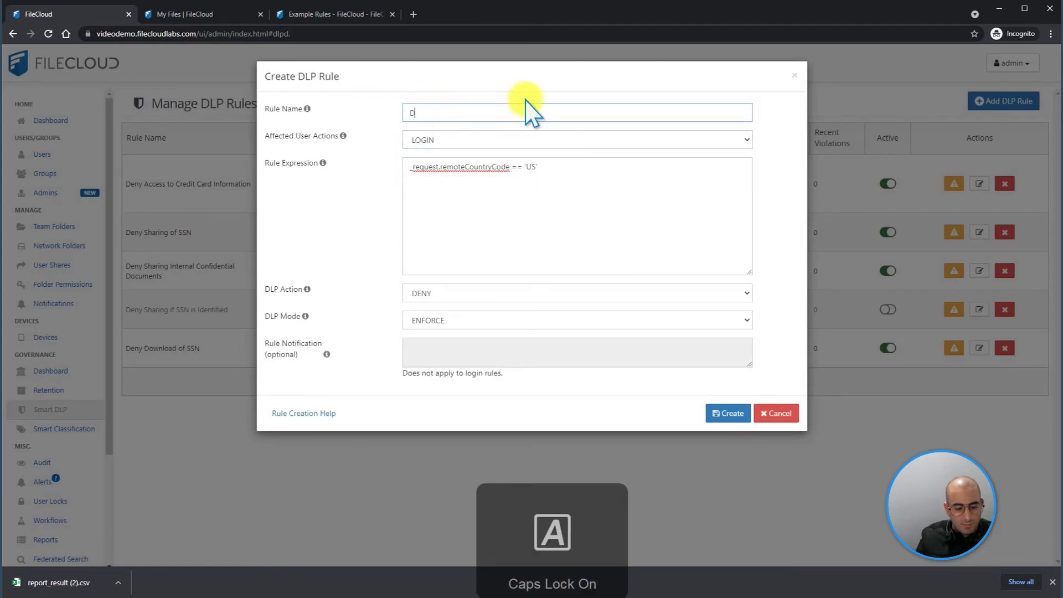
pyautogui.write('eny ')
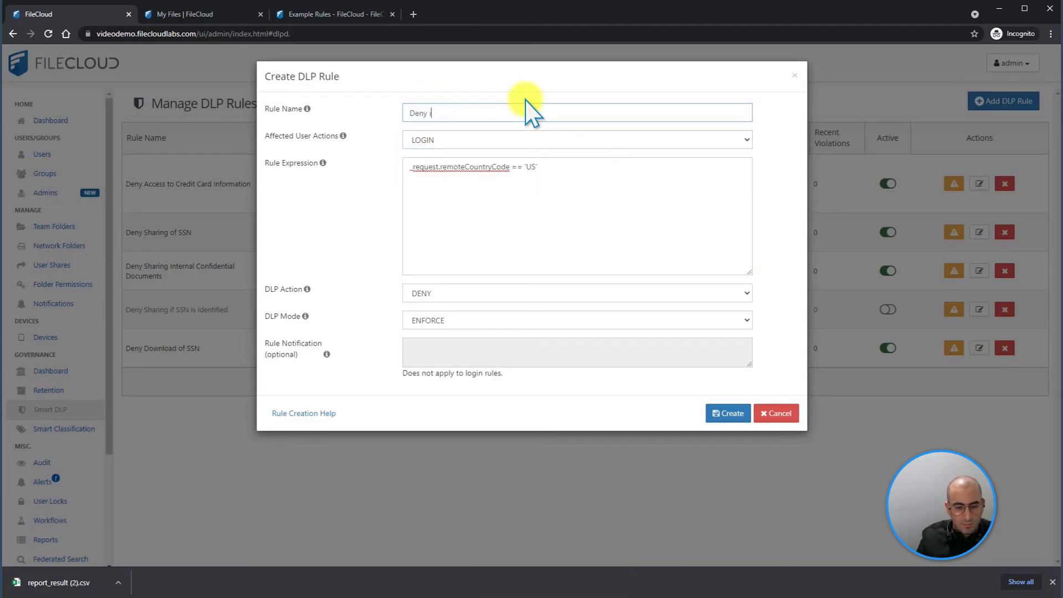
pyautogui.write('if not from the')
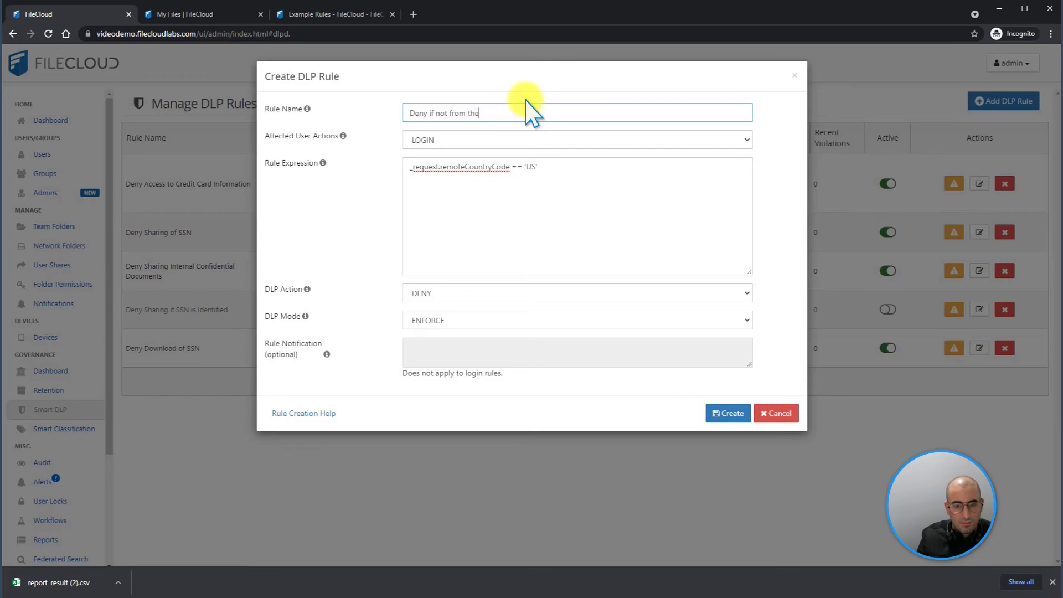
pyautogui.press('capslock')
pyautogui.write('USA')
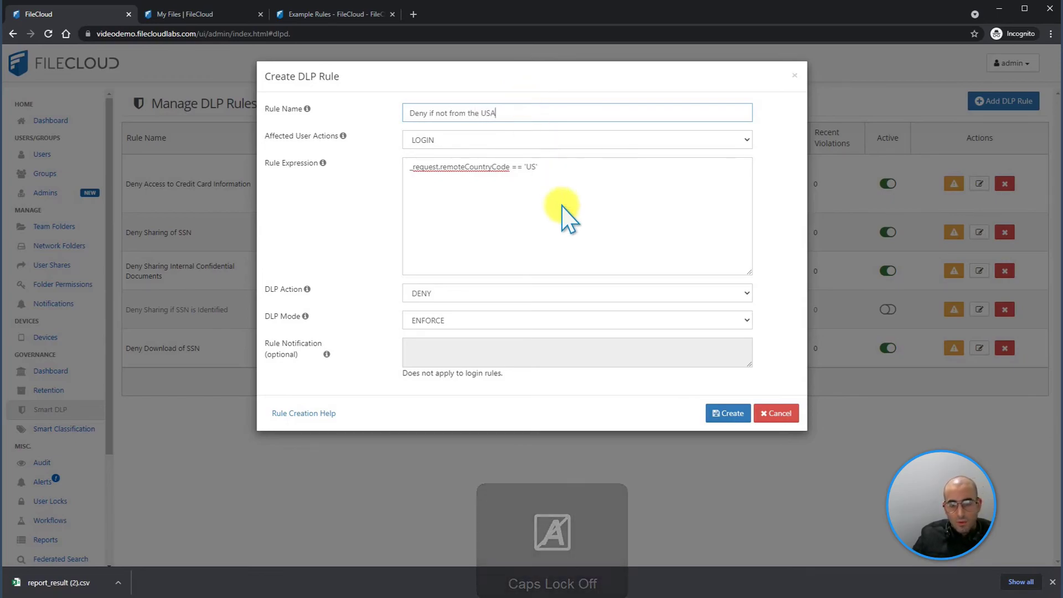
# - Set the DLP action to ALLOW and review the rule expression
pyautogui.click(569, 235)
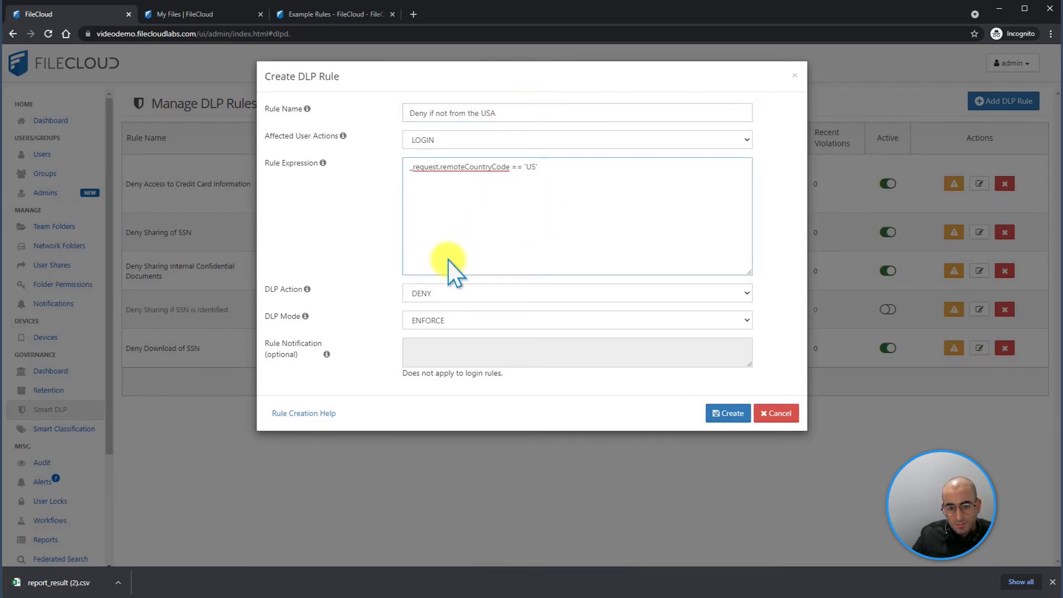
pyautogui.click(433, 295)
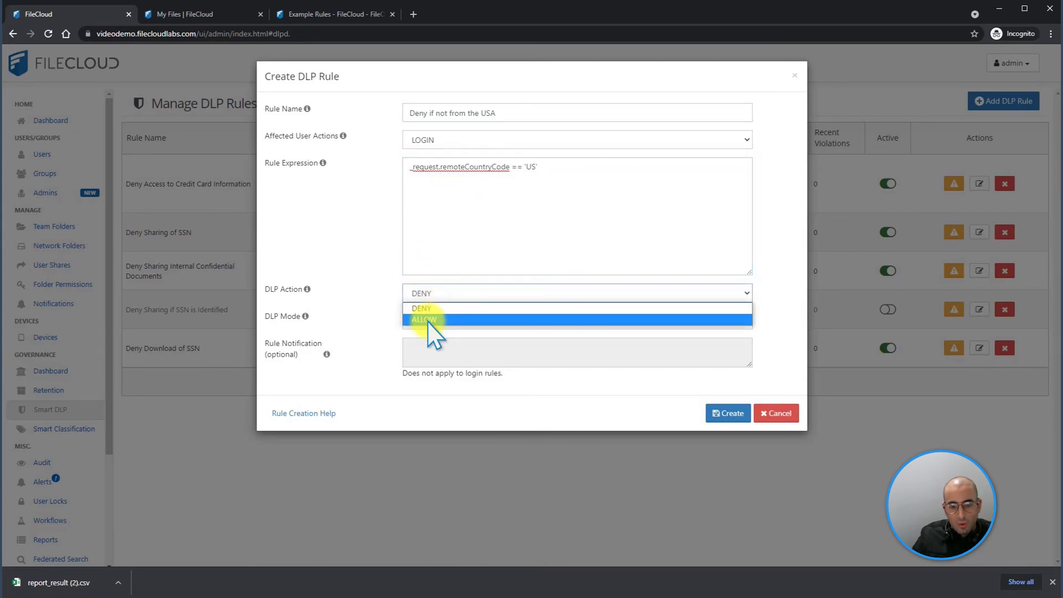
pyautogui.click(430, 323)
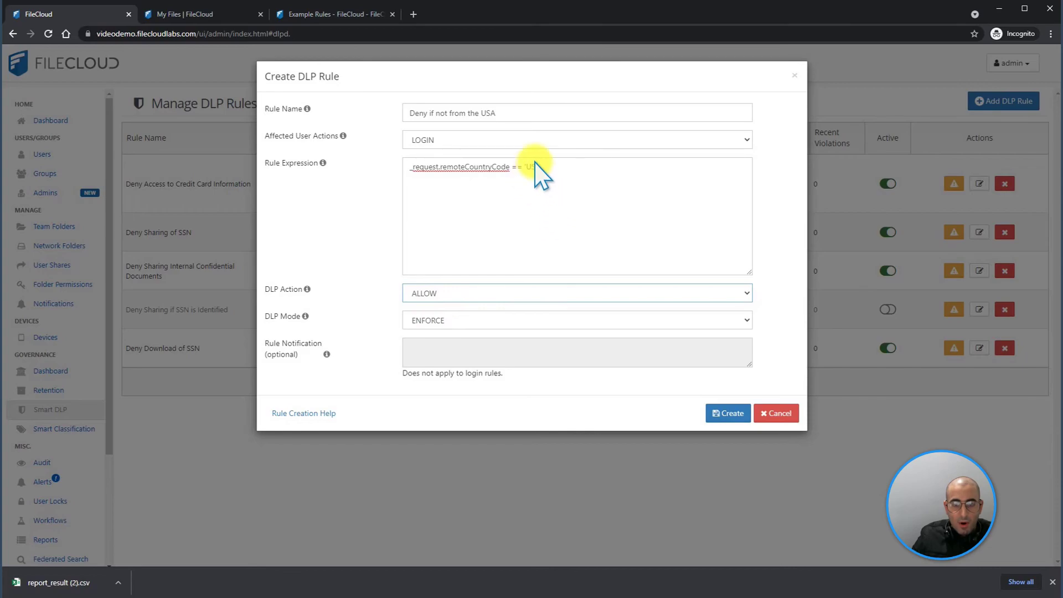
pyautogui.moveTo(536, 166); pyautogui.dragTo(409, 166)
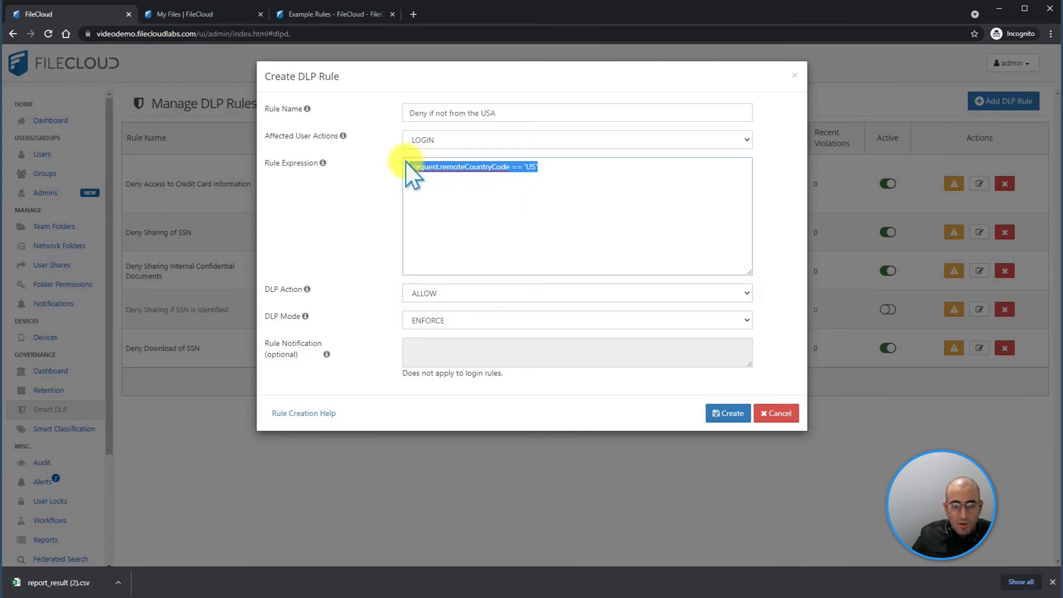
pyautogui.click(505, 173)
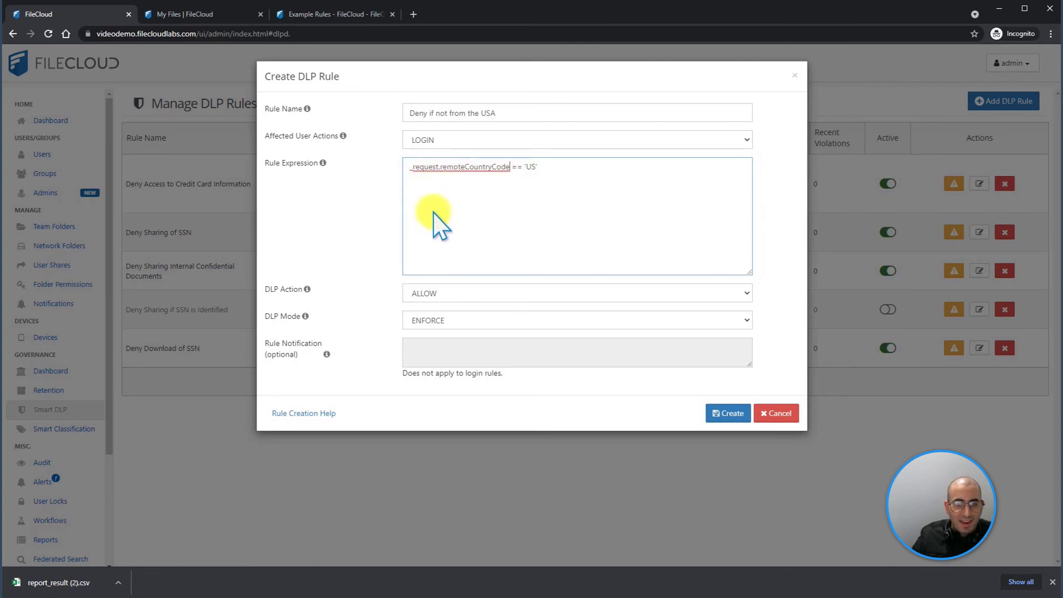
pyautogui.click(566, 207)
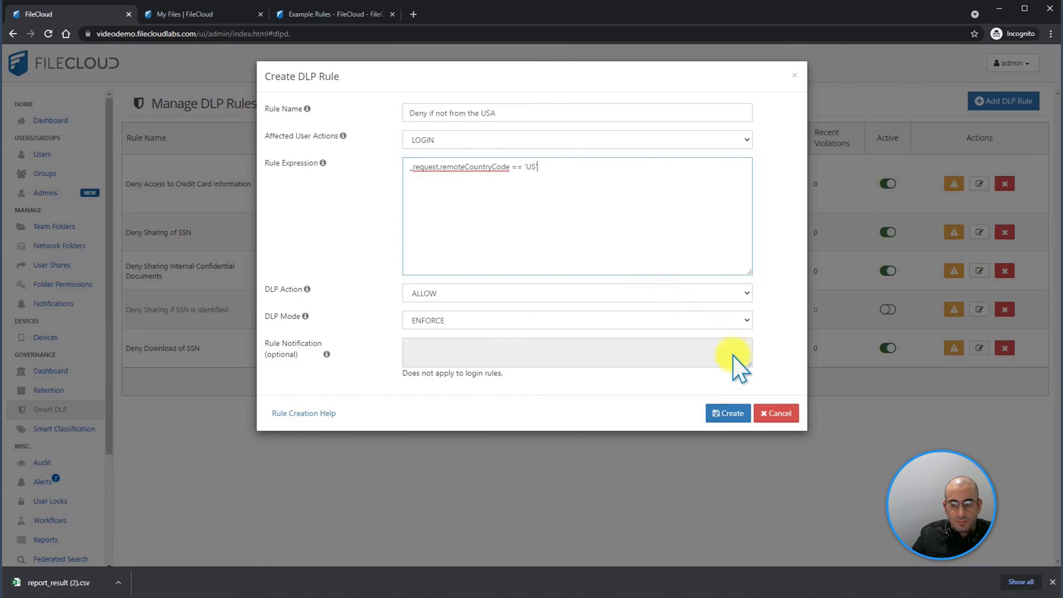
# - Discard the draft login rule and read through the Example Rules documentation page
pyautogui.click(774, 415)
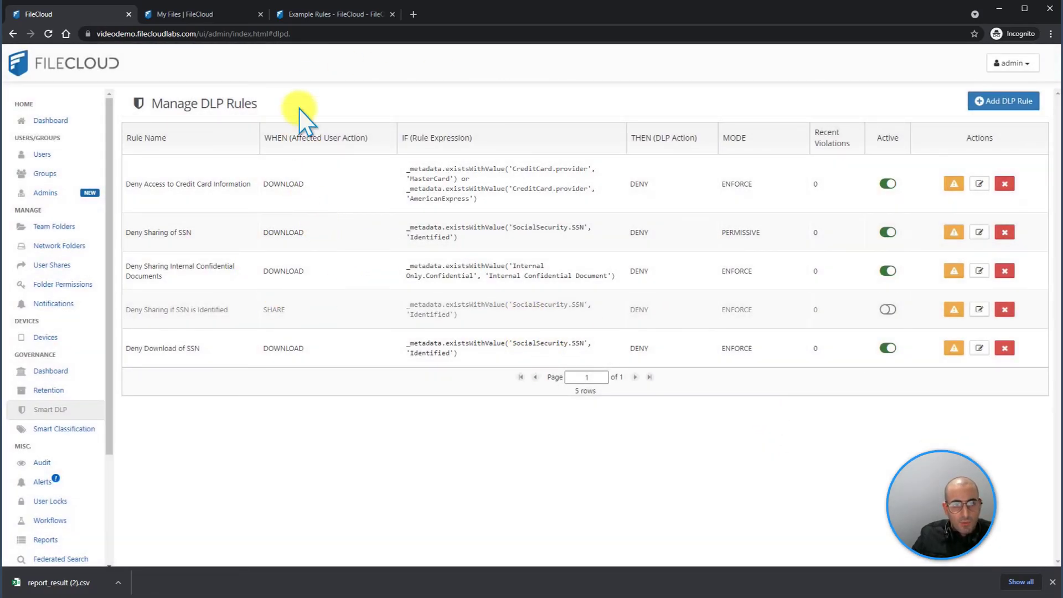
pyautogui.click(335, 16)
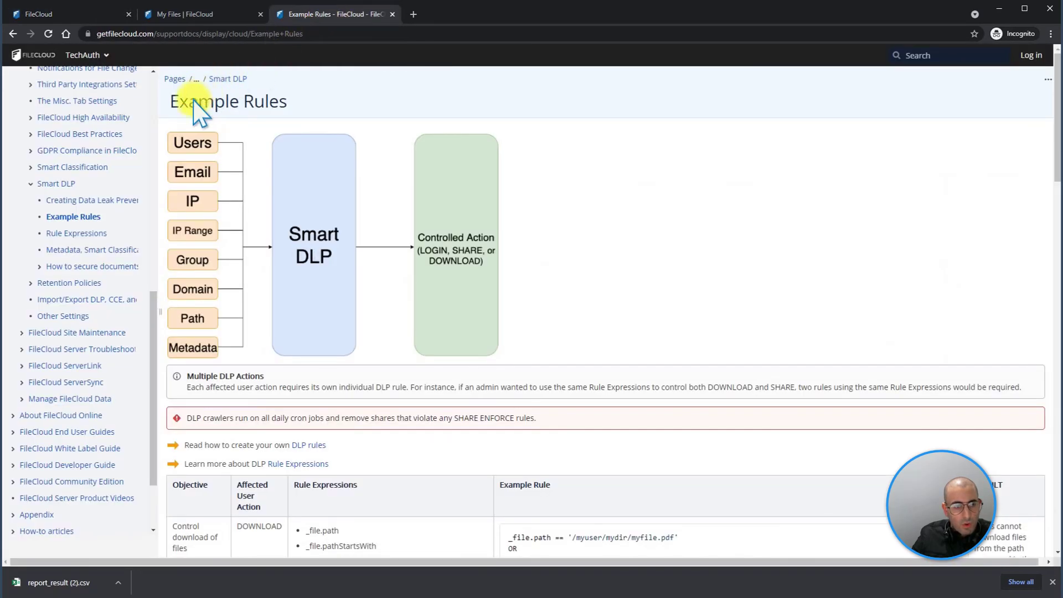
pyautogui.scroll(-2, 586, 252)
pyautogui.scroll(-5, 585, 252)
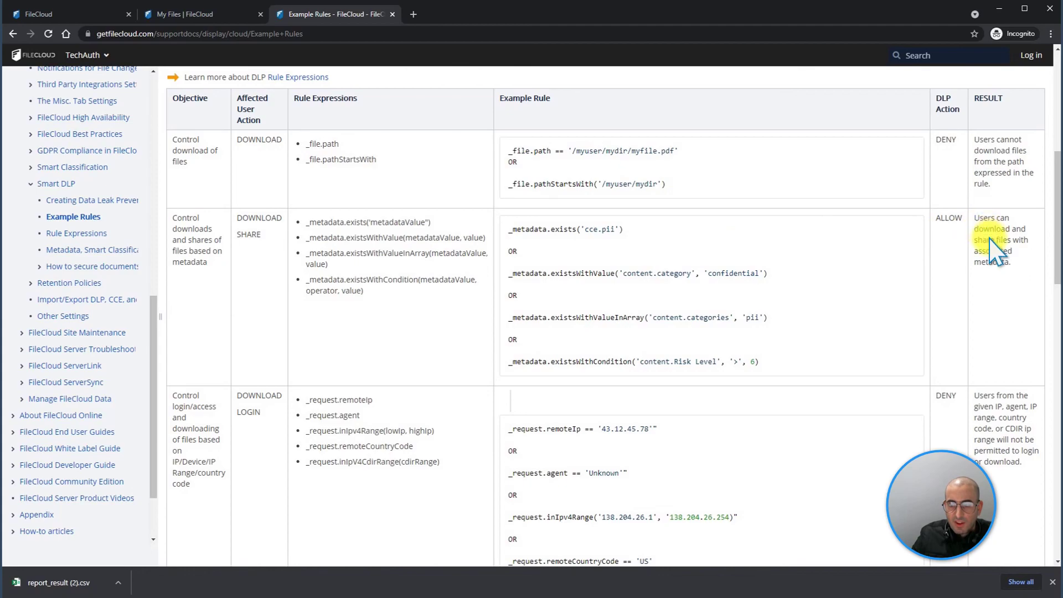
pyautogui.scroll(-5, 986, 288)
pyautogui.scroll(-4, 989, 335)
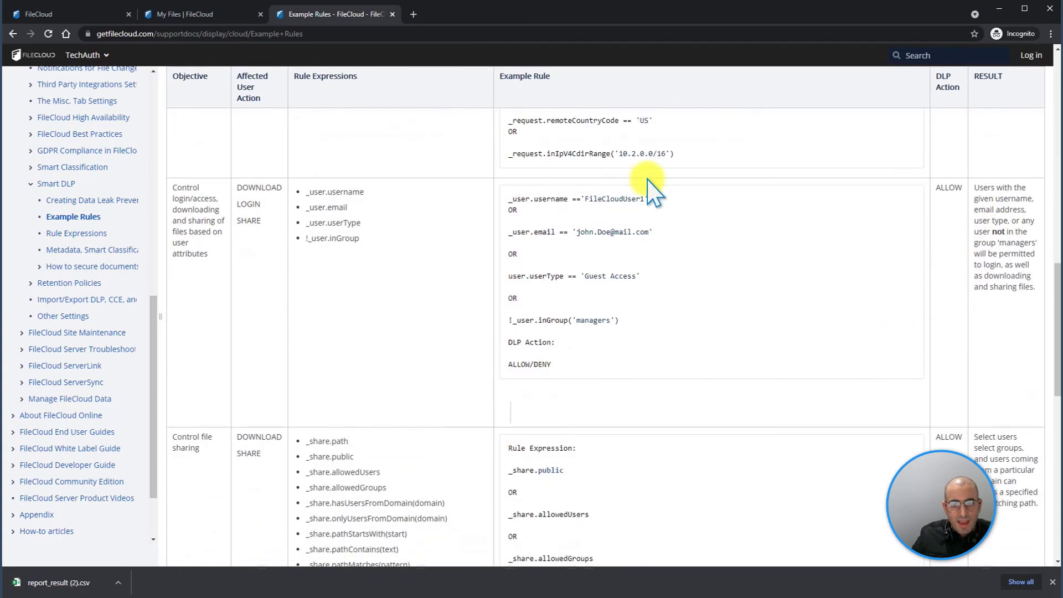
pyautogui.scroll(10, 443, 150)
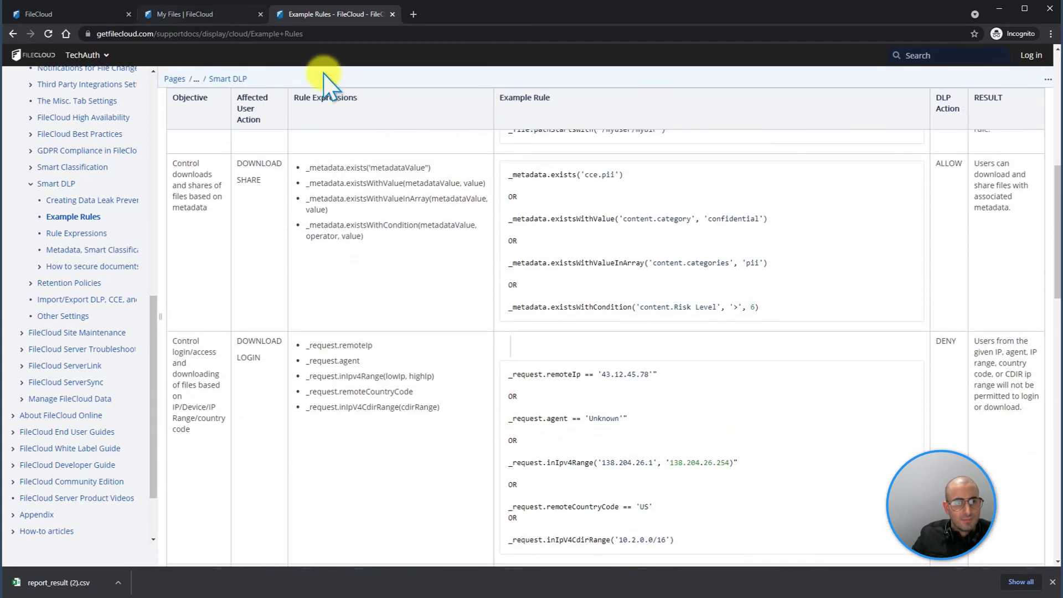
pyautogui.click(86, 16)
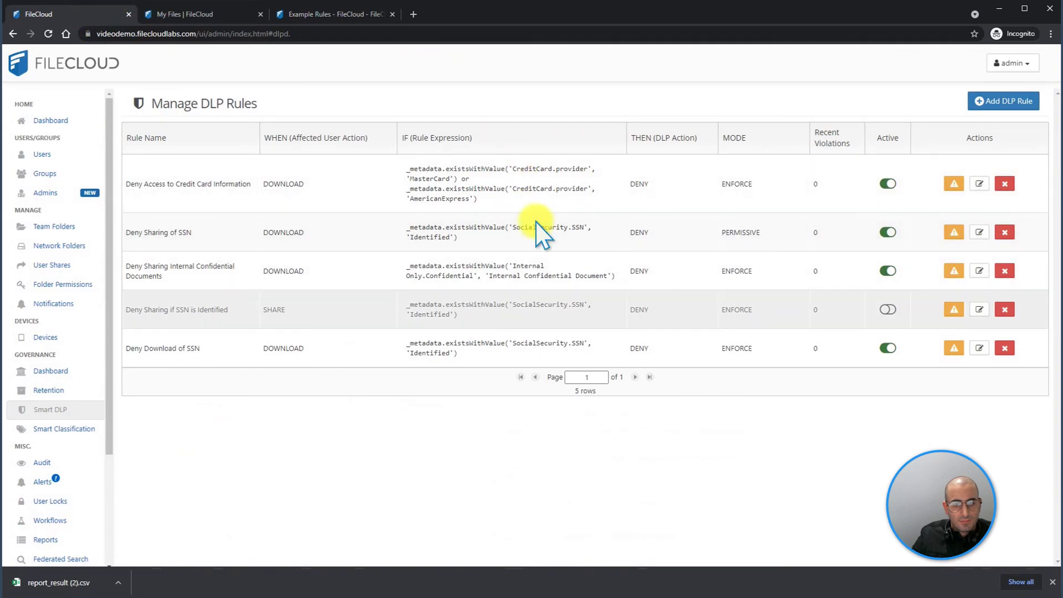